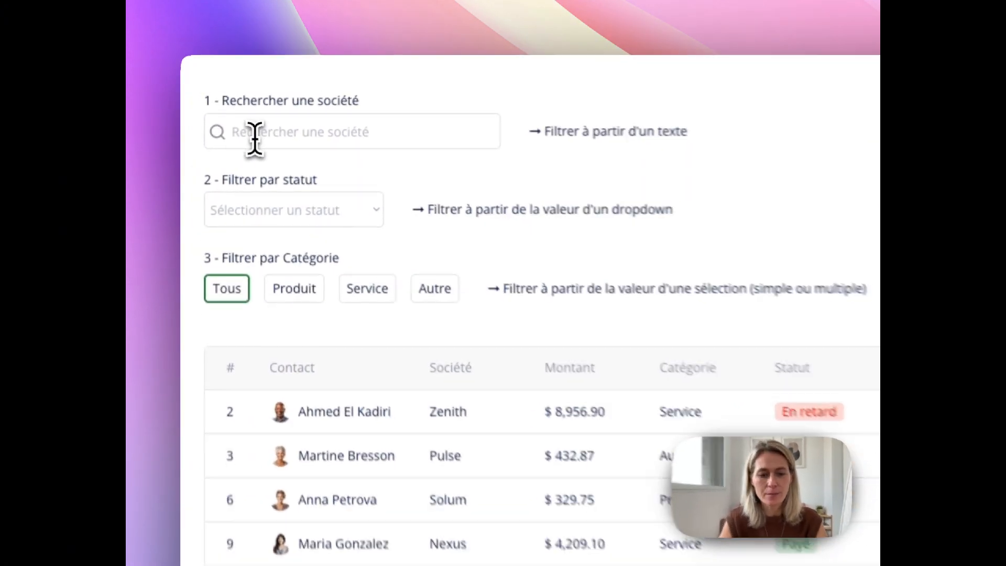
- Try the company search with "zen" and the status dropdown filter, leaving the status blank
click(255, 139)
text(zen)
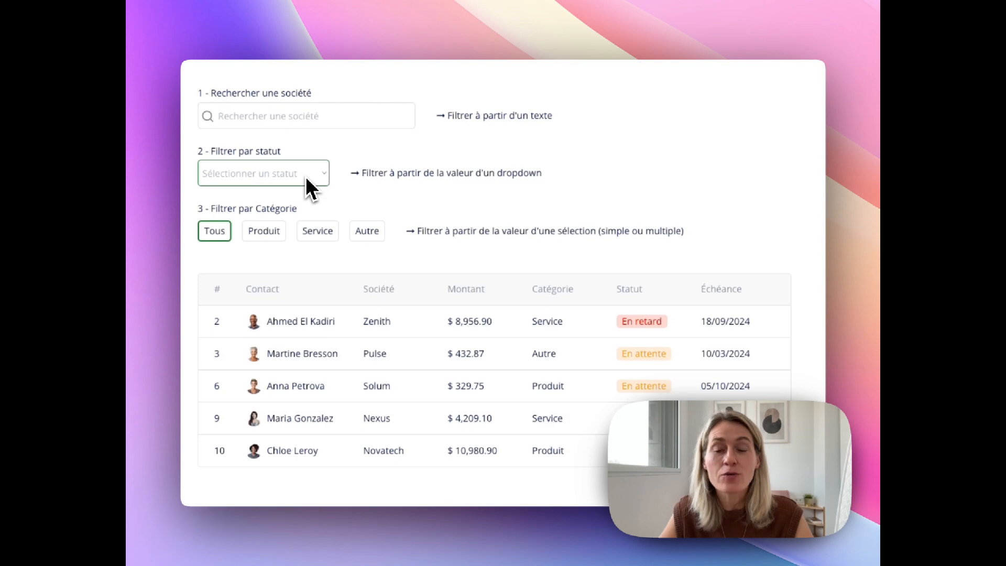
click(309, 178)
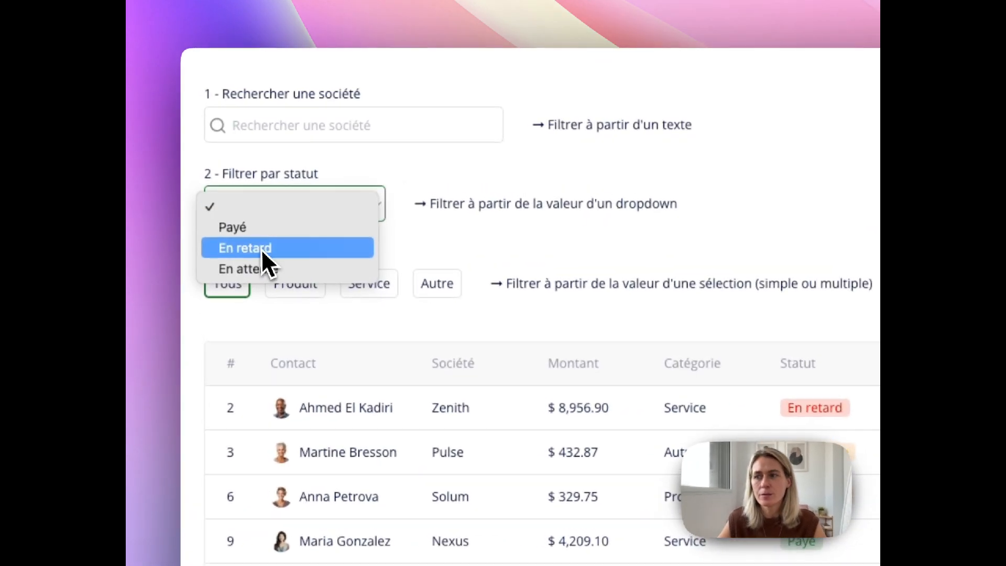
click(245, 207)
click(303, 211)
click(283, 183)
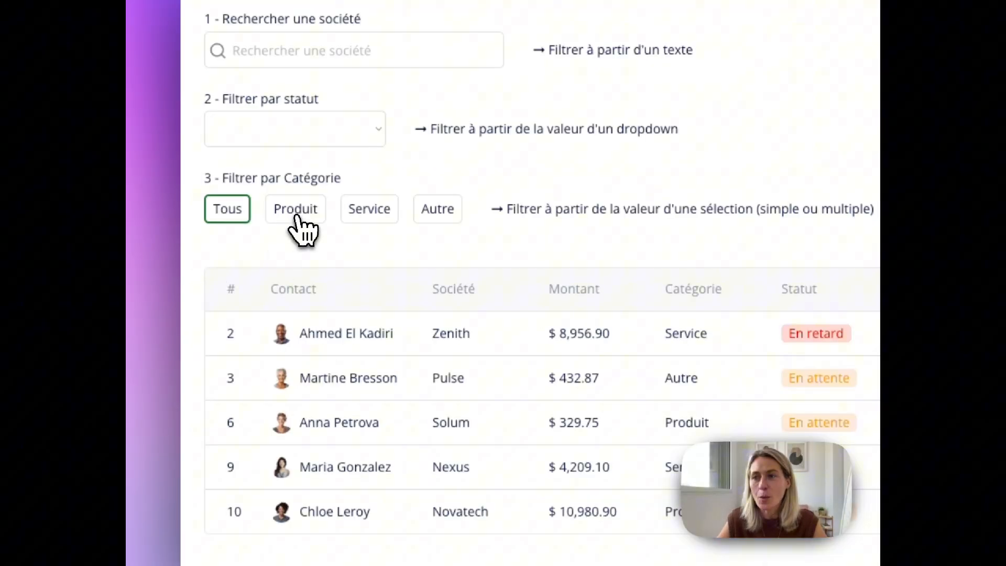
- Try the category filter with Produit, add and remove Service, and reset the filter to Tous
click(265, 233)
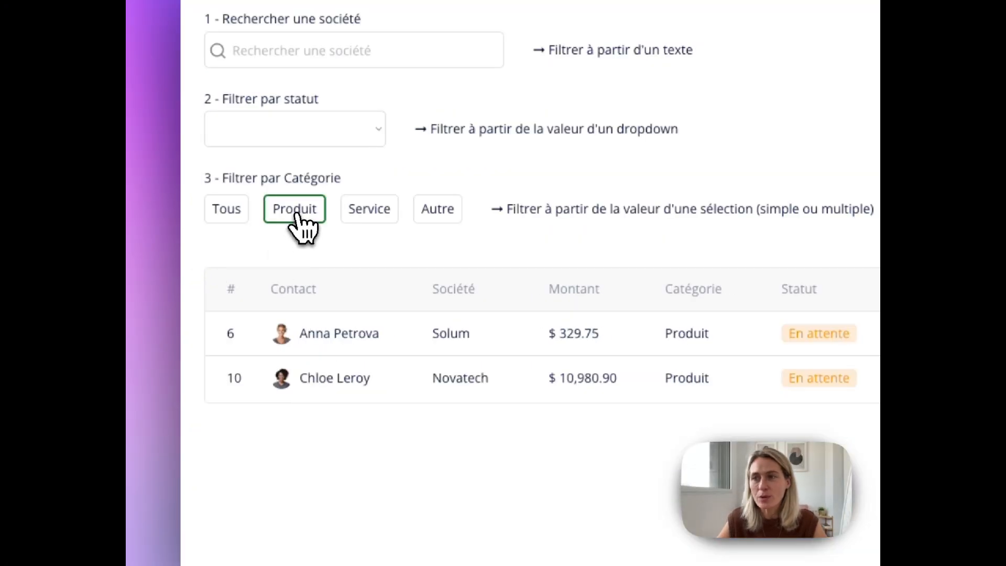
click(384, 219)
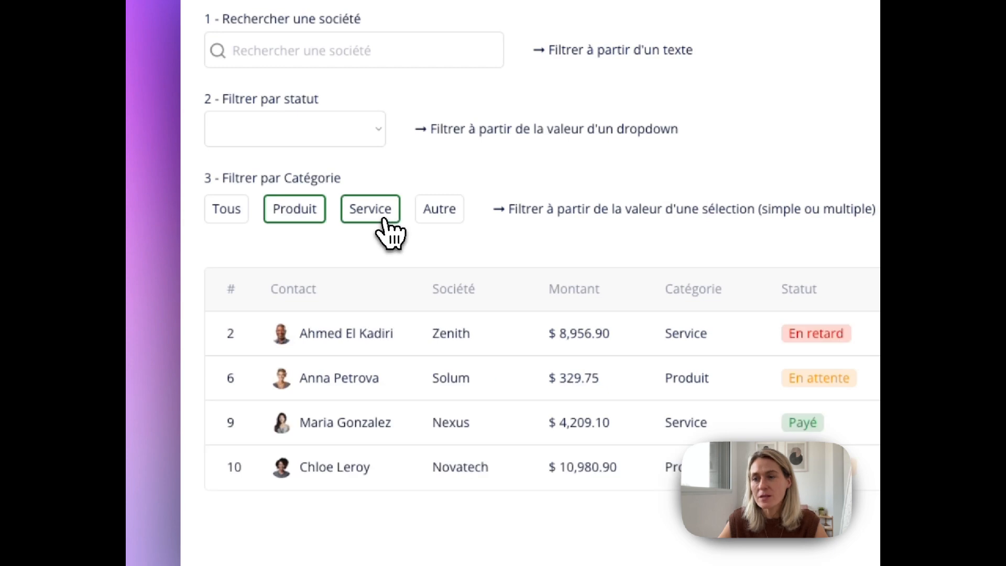
click(358, 220)
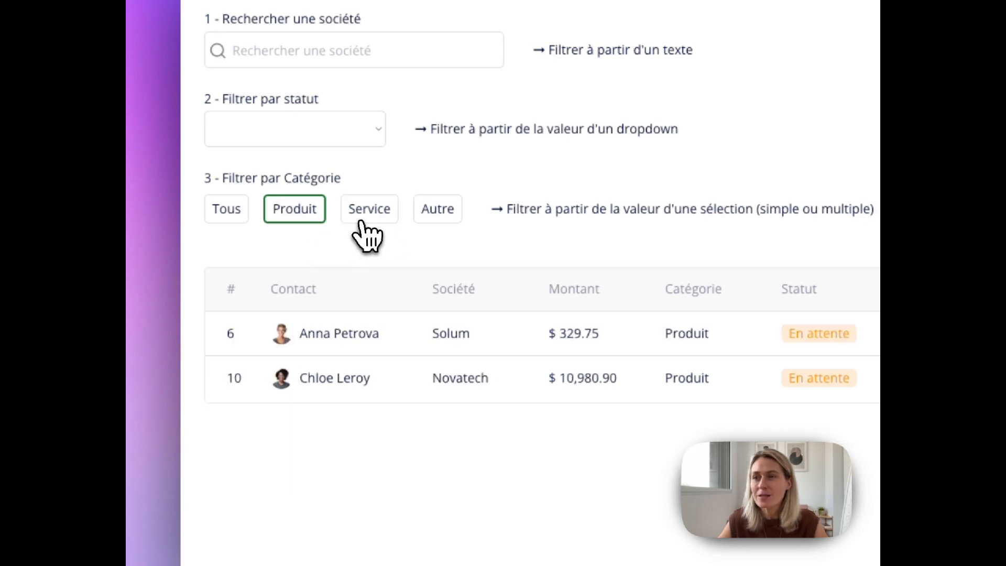
click(226, 221)
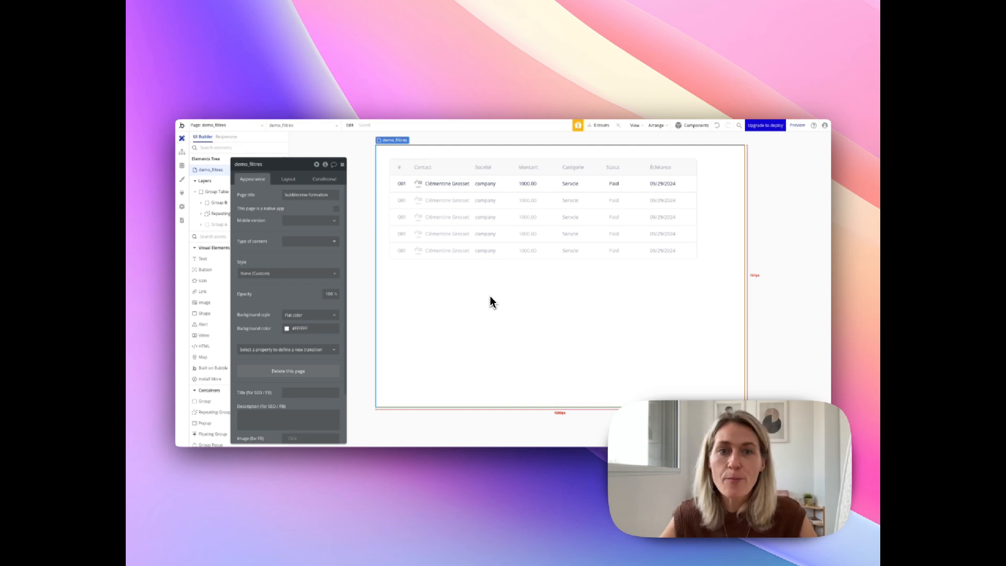
- Add a Group container to the demo_filtres page, above the invoice table
click(342, 165)
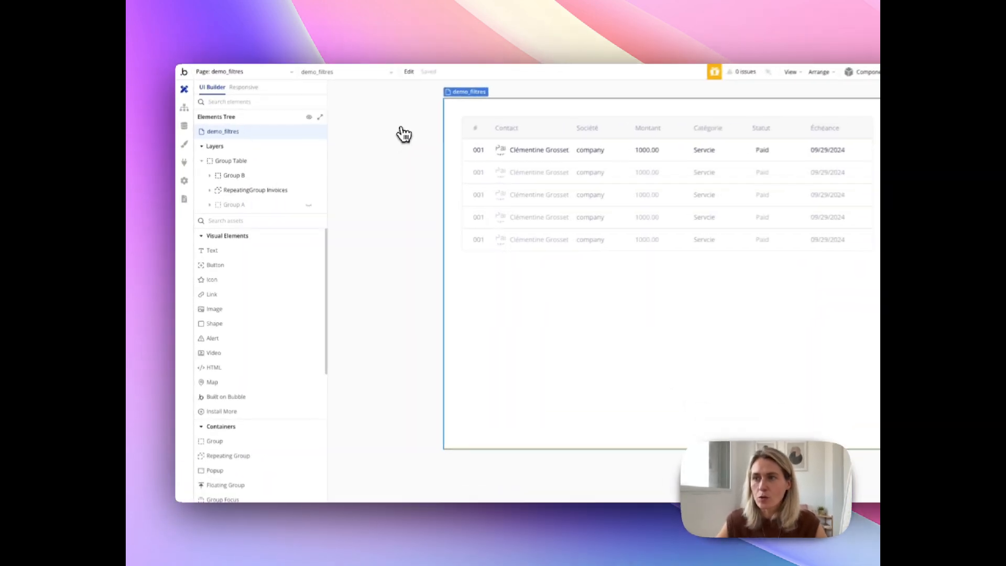
scroll(230, 344, down, 3)
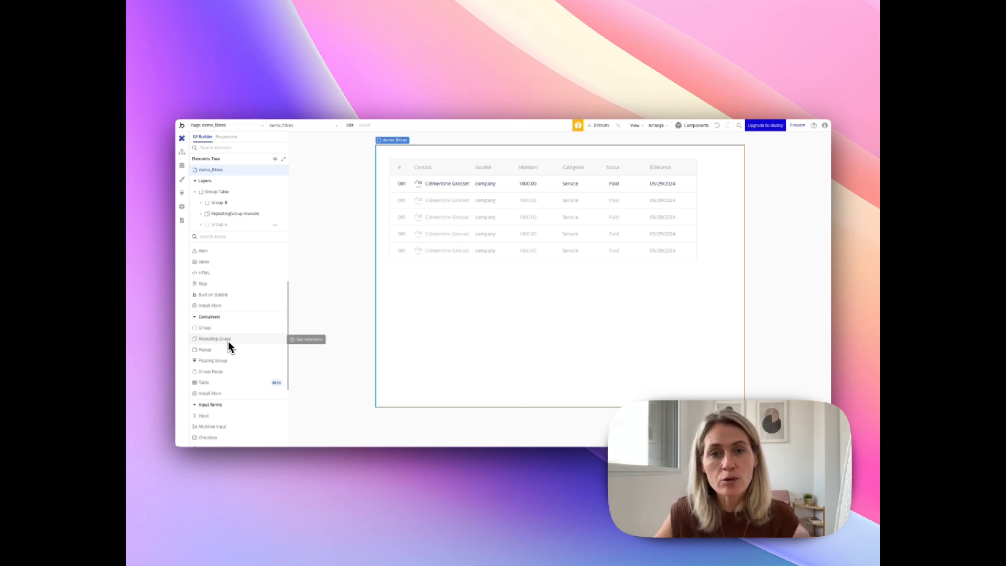
click(520, 324)
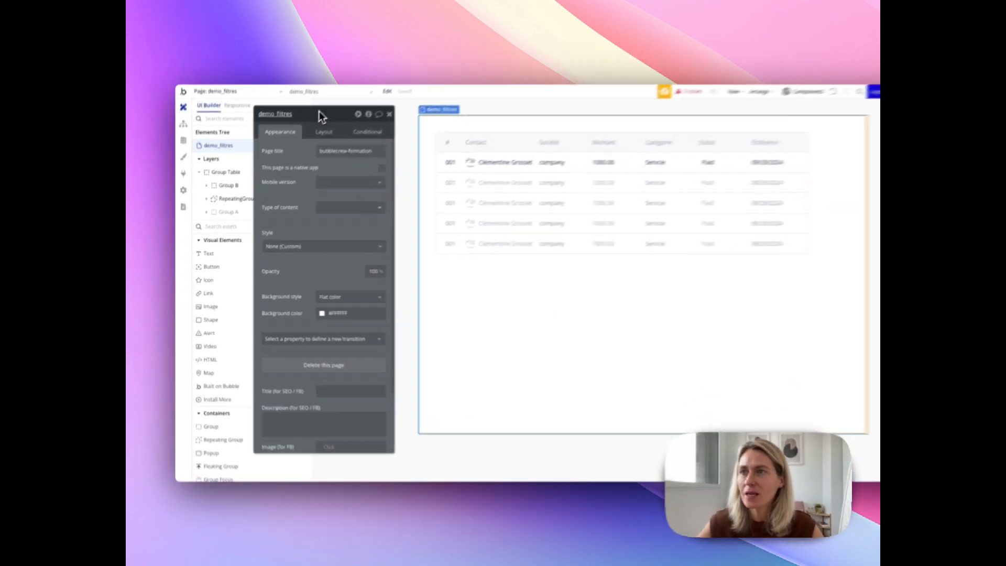
drag(294, 144, 303, 187)
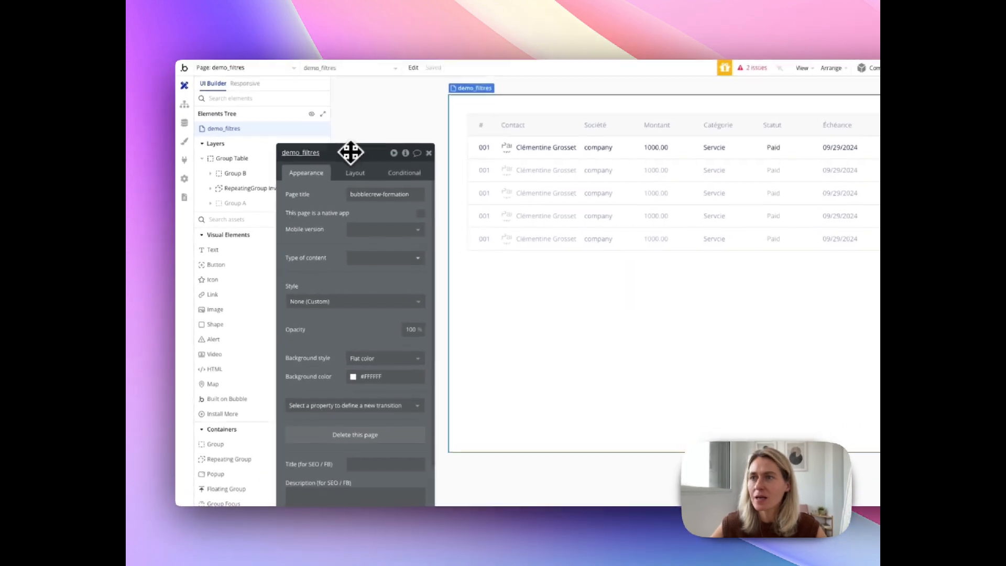
click(429, 152)
scroll(251, 366, down, 2)
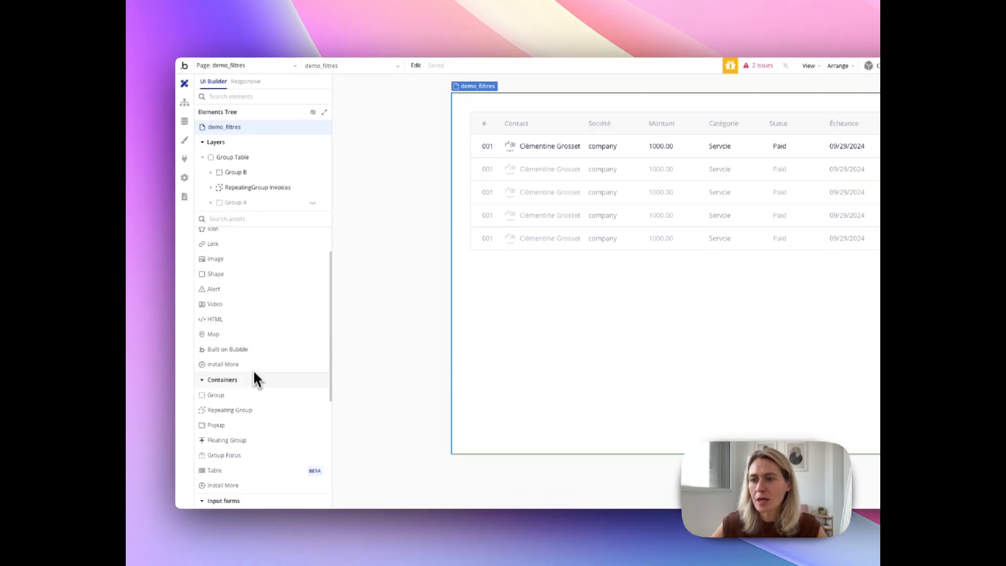
drag(217, 388, 476, 103)
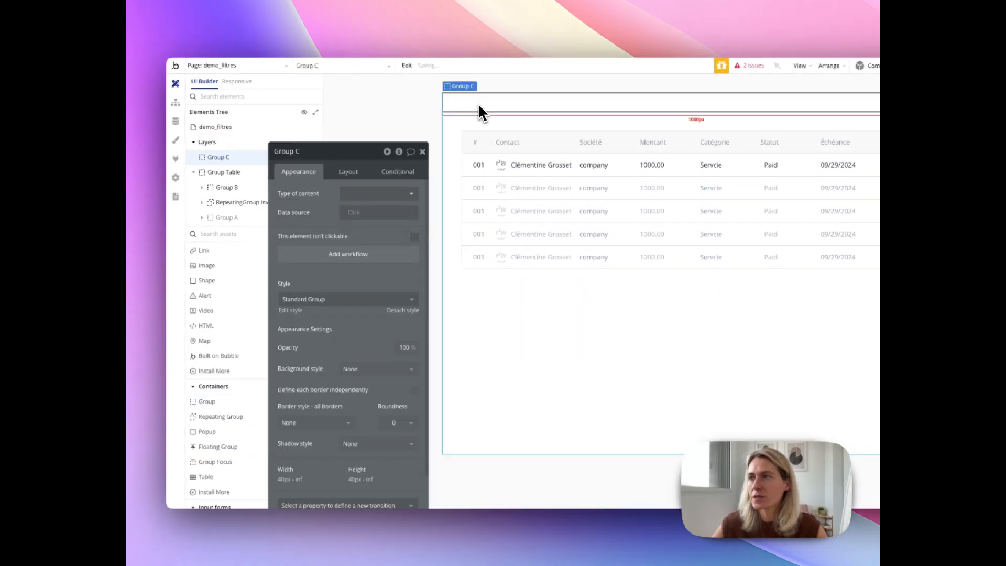
- Set the new group's top and left margins to 40 px
drag(336, 151, 327, 68)
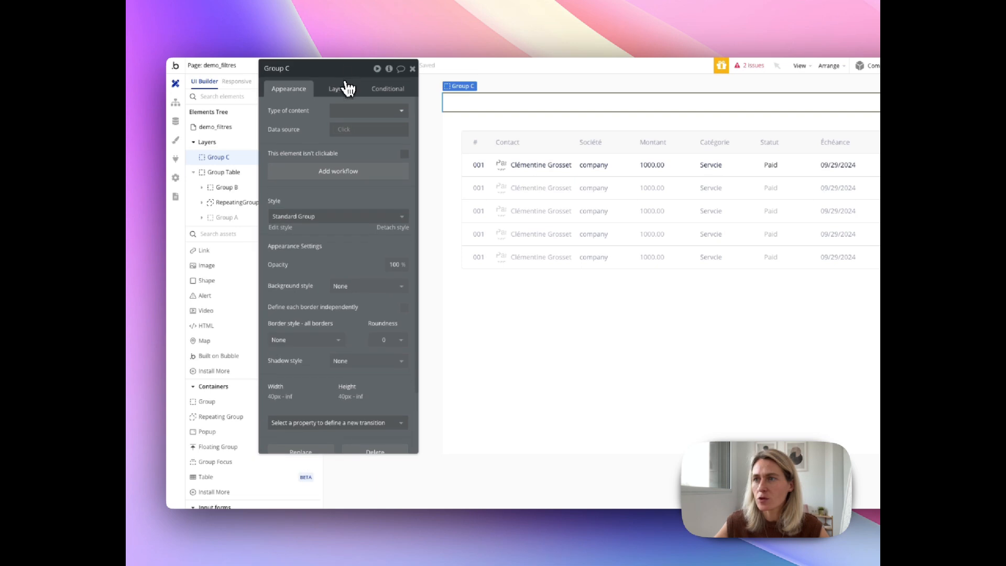
click(340, 89)
scroll(315, 432, down, 1)
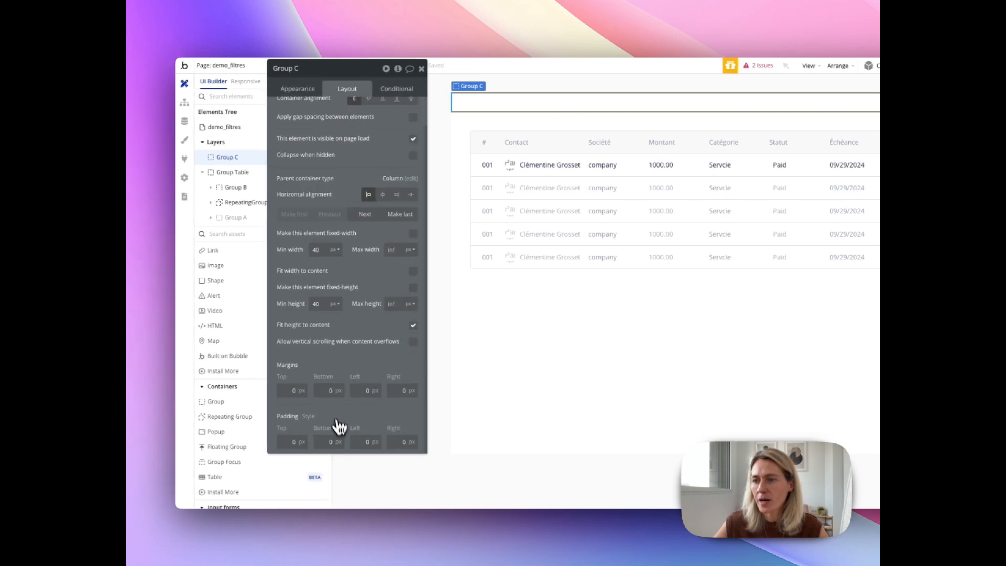
click(338, 394)
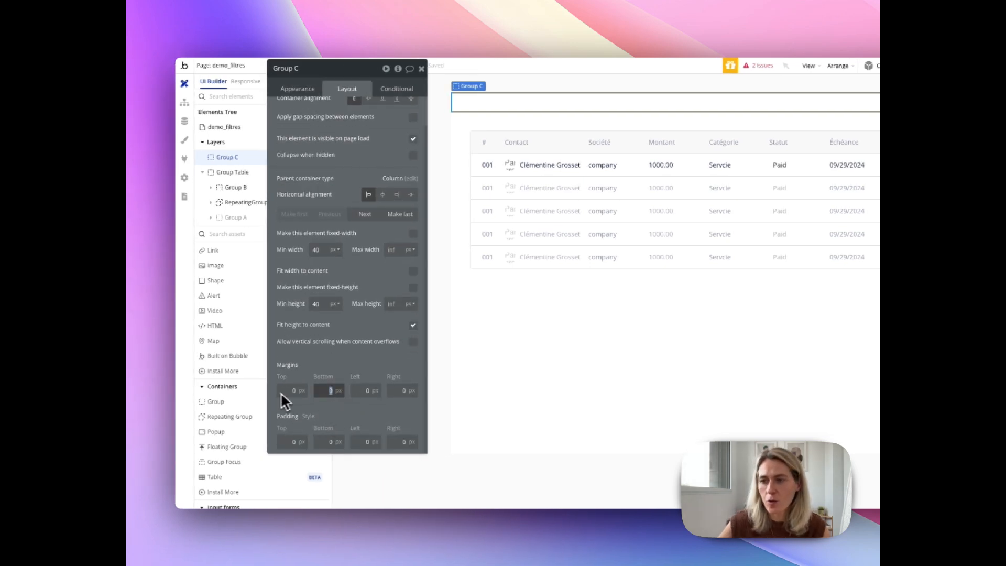
click(308, 392)
text(40)
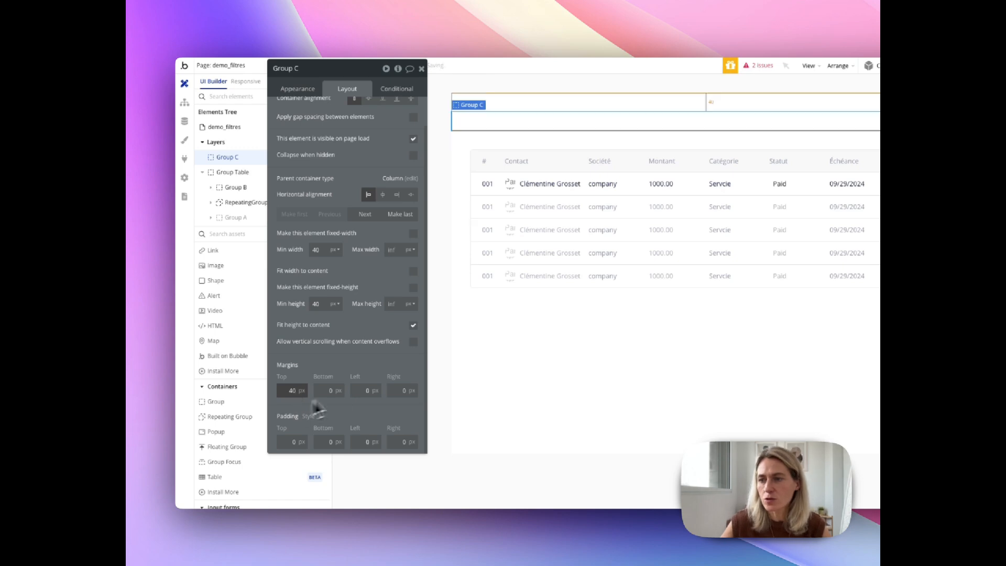
click(374, 392)
text(40)
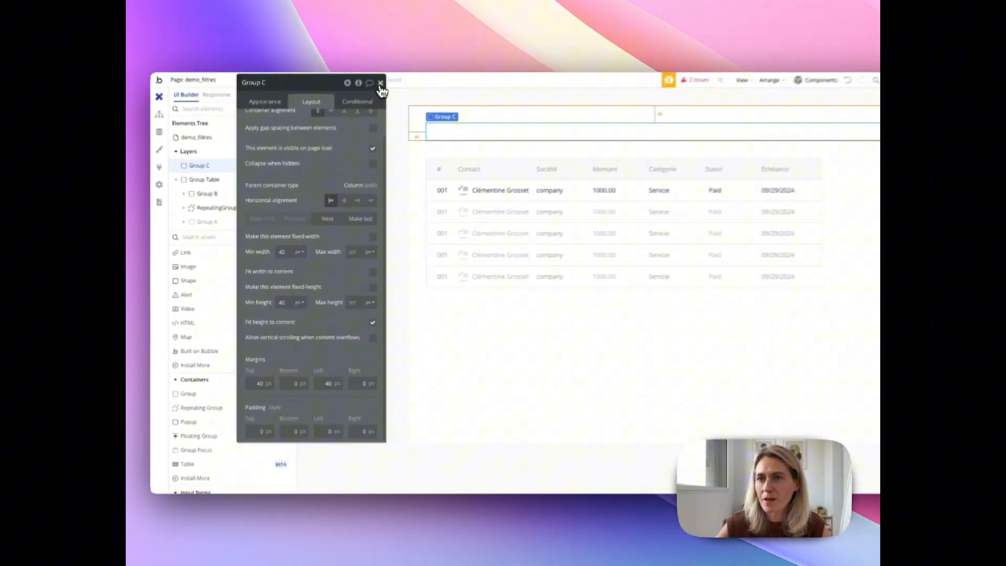
click(354, 128)
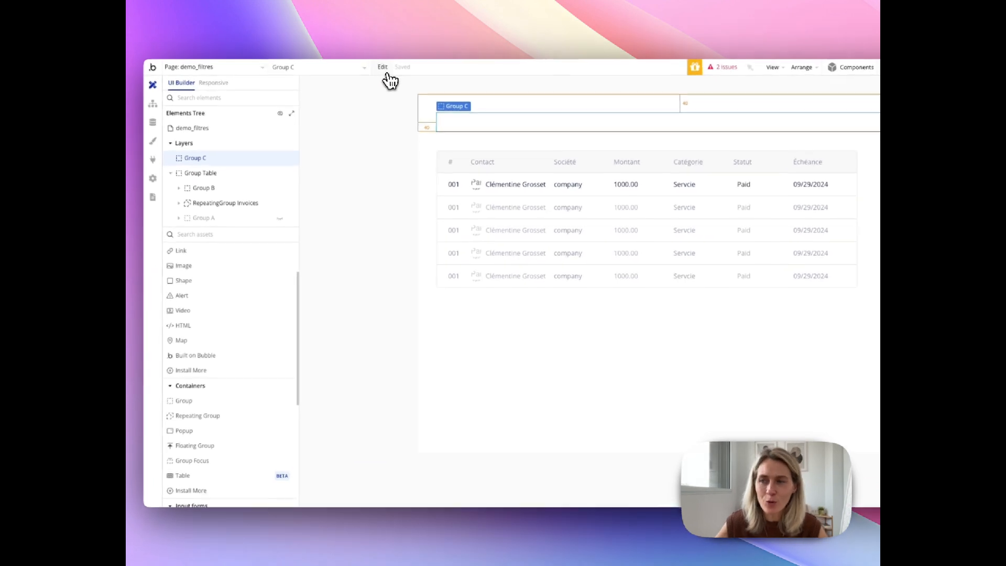
- Place an Input element inside the group above the table
double_click(485, 127)
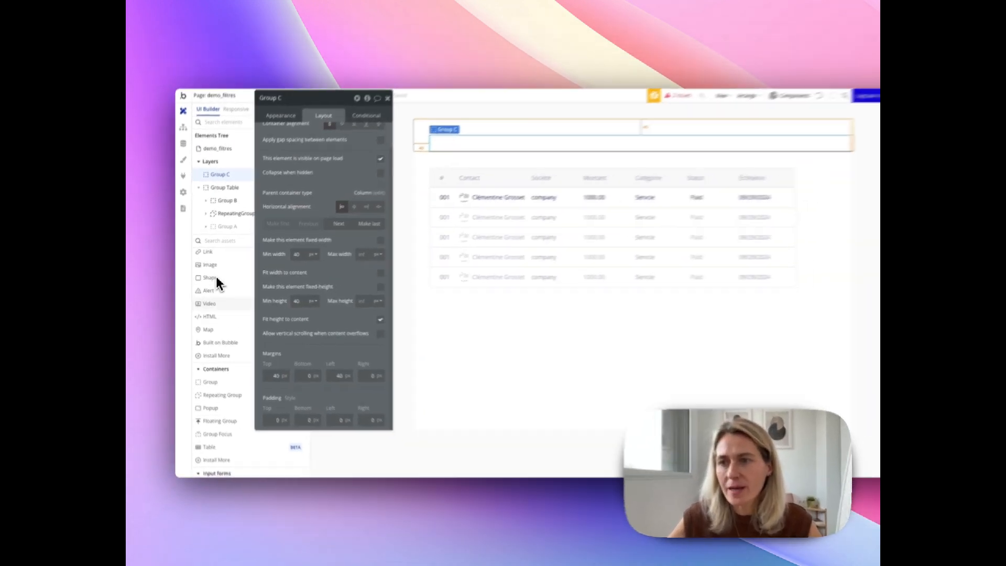
scroll(220, 291, up, 3)
scroll(209, 345, down, 5)
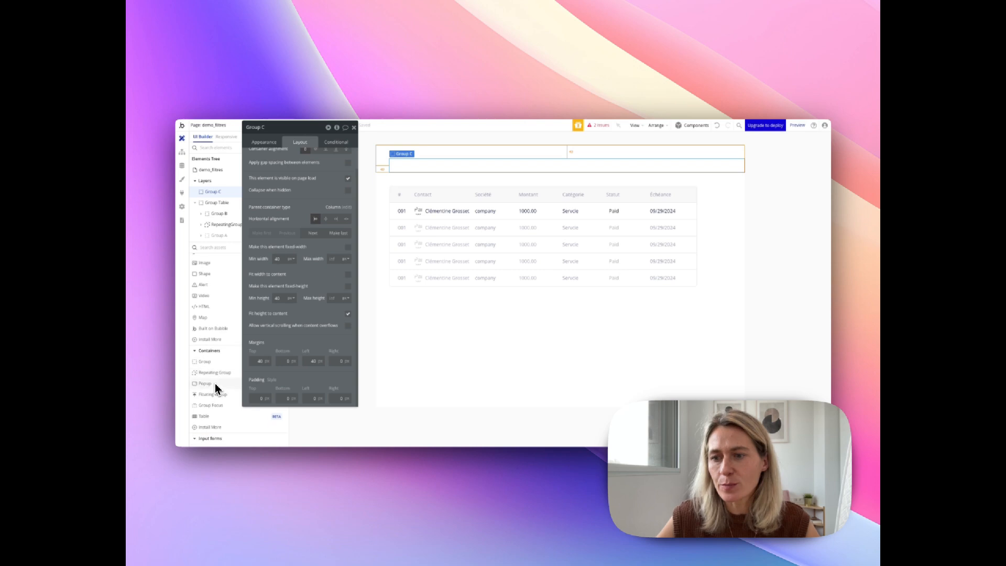
drag(224, 436, 483, 136)
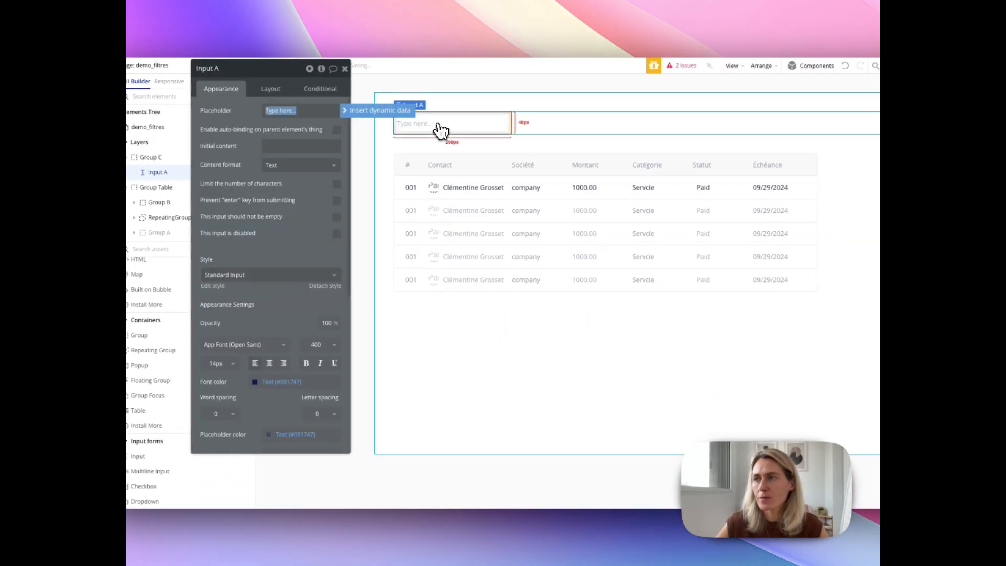
drag(278, 69, 383, 85)
- Add an icon to the group with the input and choose the Feather "Search" symbol for it
scroll(218, 384, up, 2)
scroll(228, 388, up, 2)
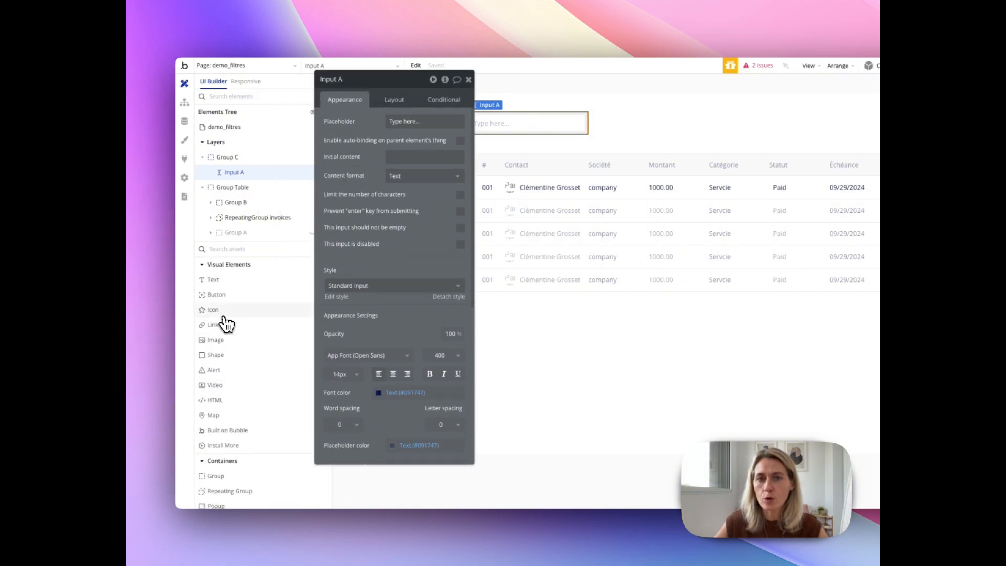
drag(227, 319, 617, 137)
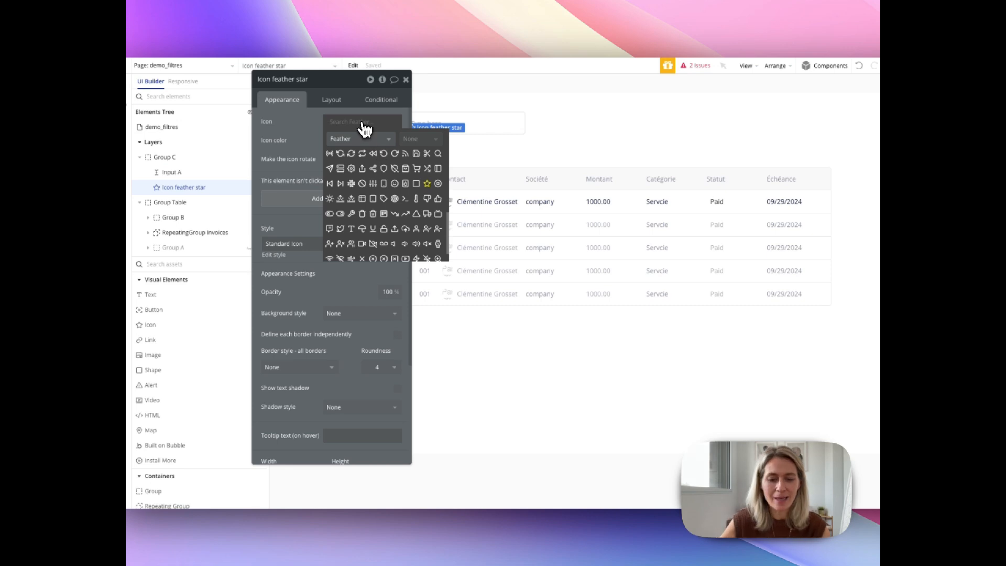
text(search)
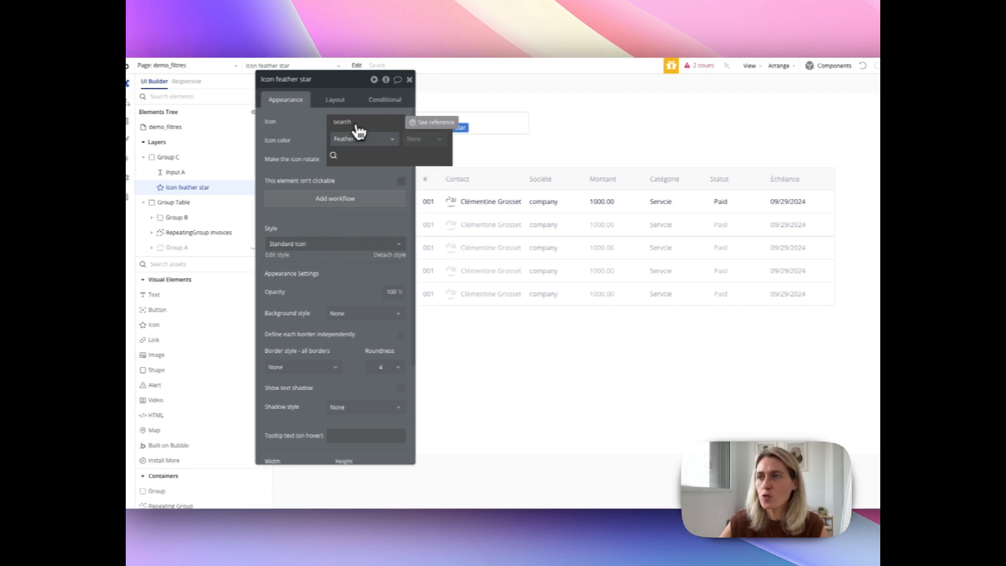
click(334, 155)
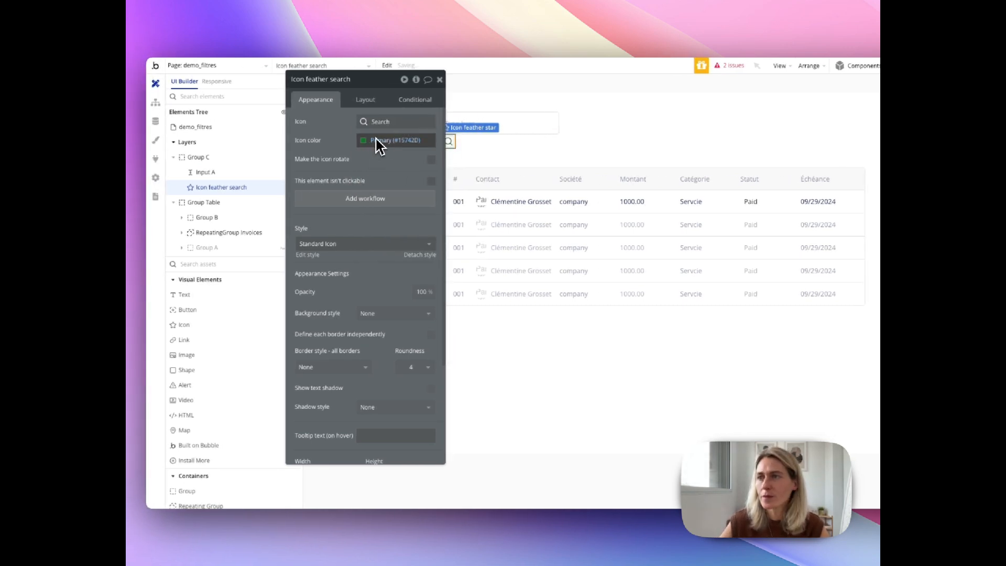
- Set the search icon's color to grey #7D7D7D and close its properties
click(372, 141)
click(388, 267)
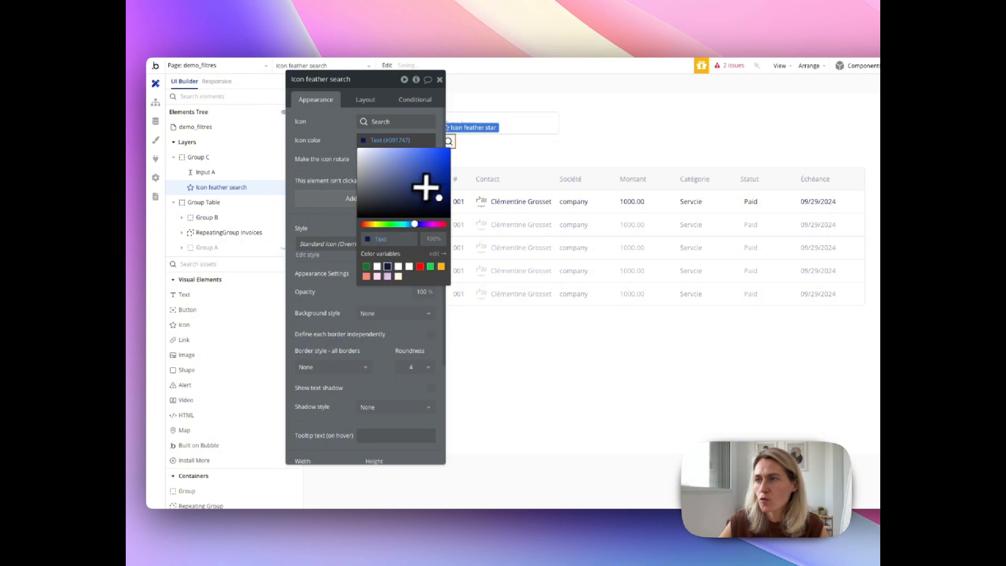
drag(438, 198, 344, 184)
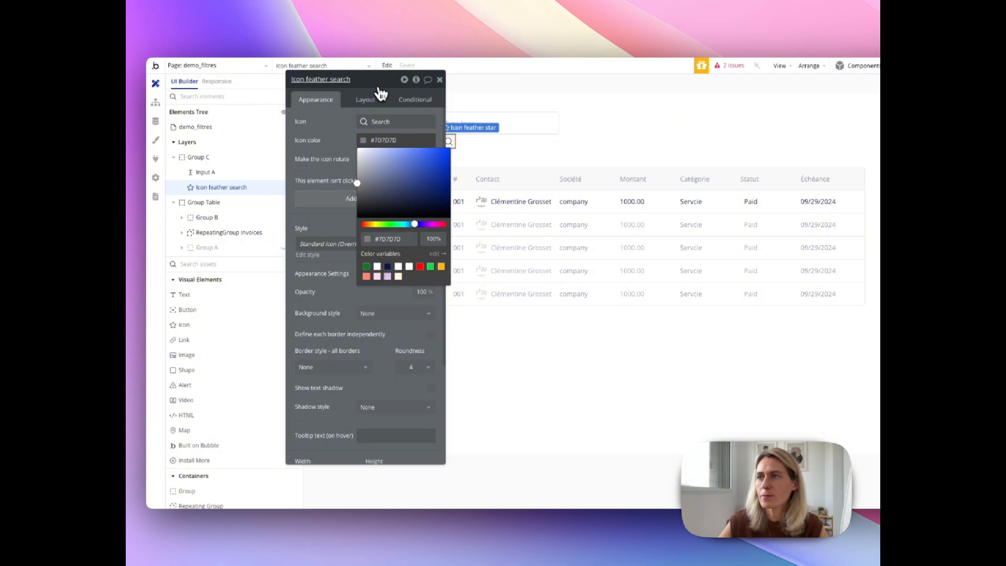
drag(378, 84, 317, 86)
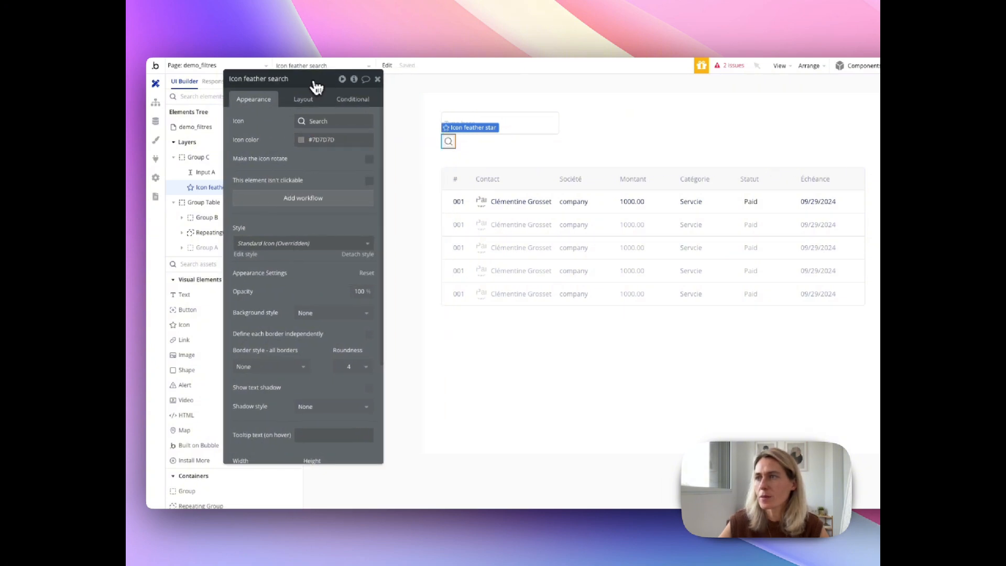
click(377, 80)
- Set the container layout of the group holding the input and icon to Row
double_click(591, 134)
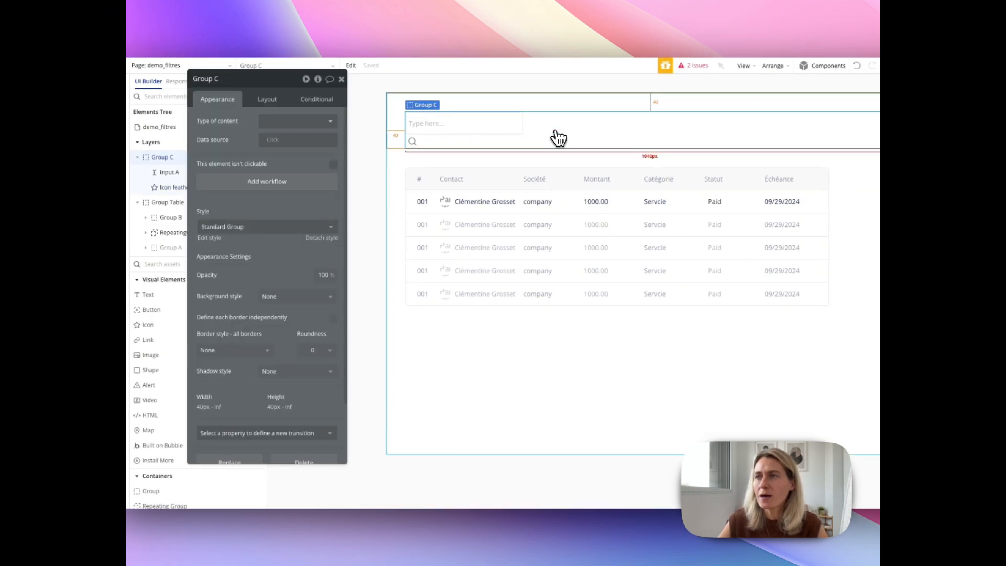
click(267, 99)
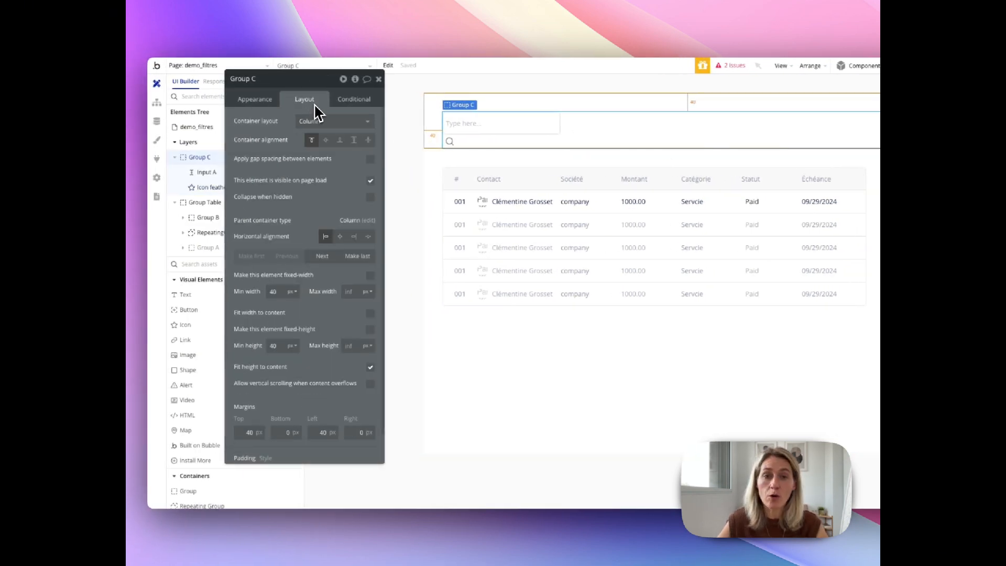
click(322, 124)
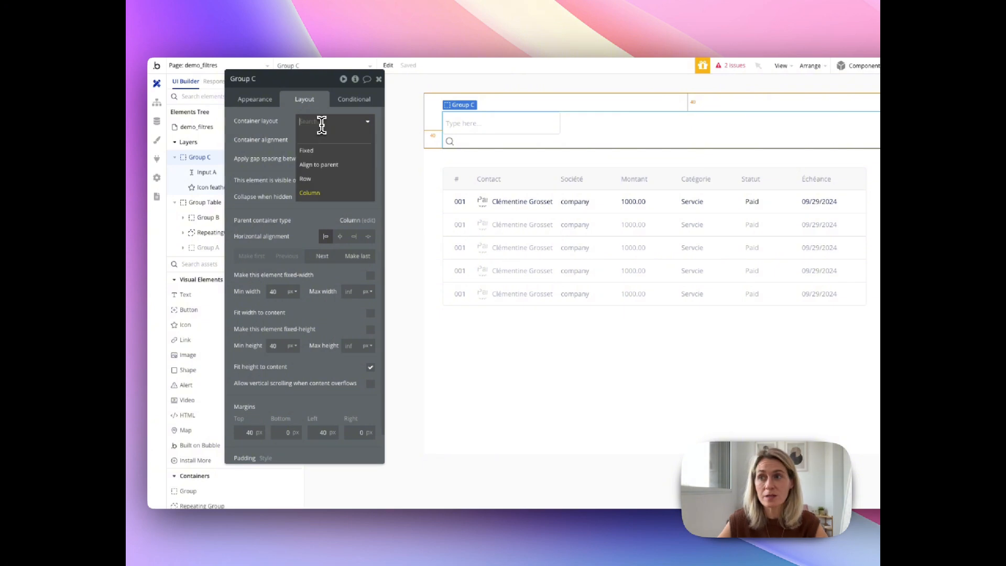
click(311, 180)
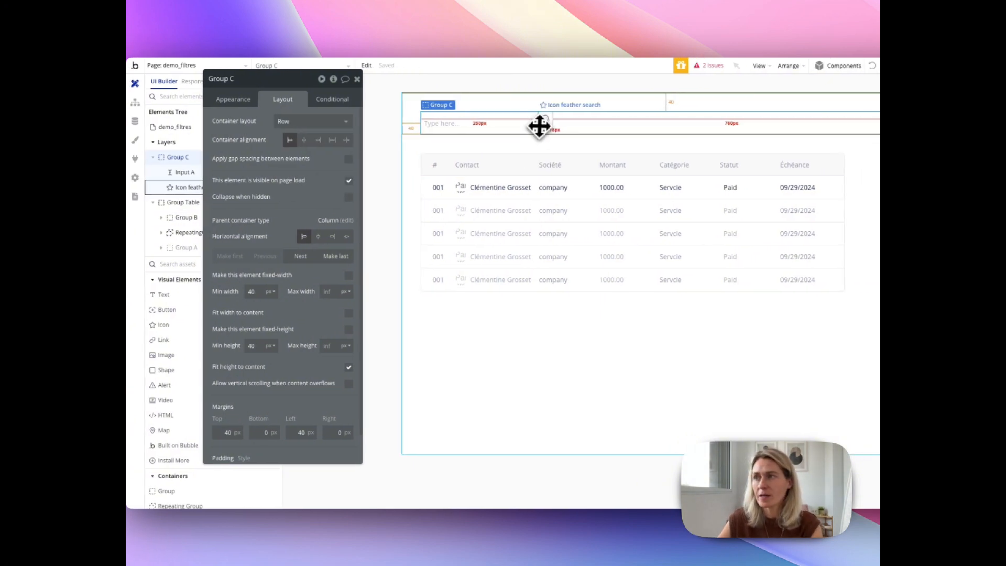
- Move the search icon in front of the input and center it vertically in the row
click(564, 125)
key(Left)
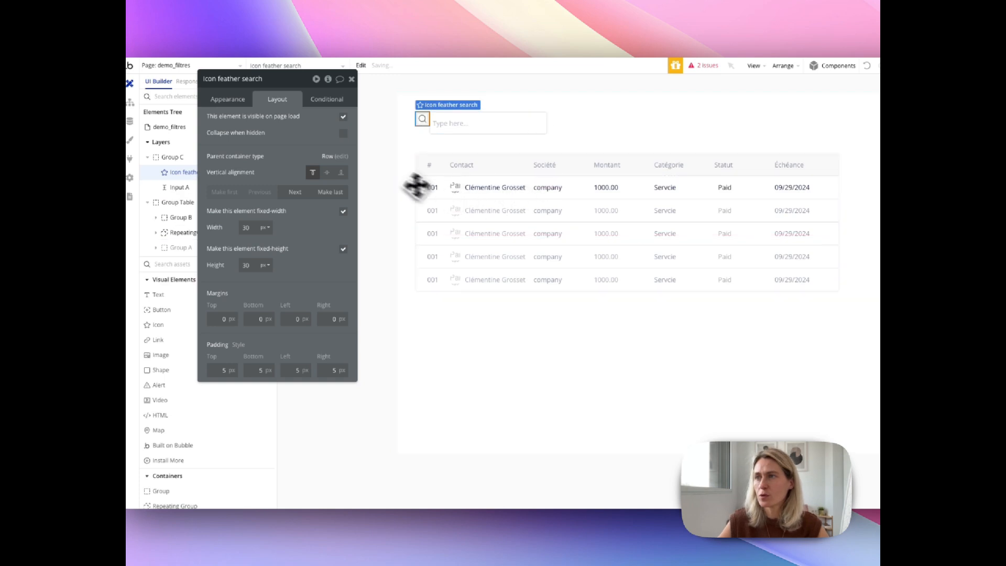
click(332, 174)
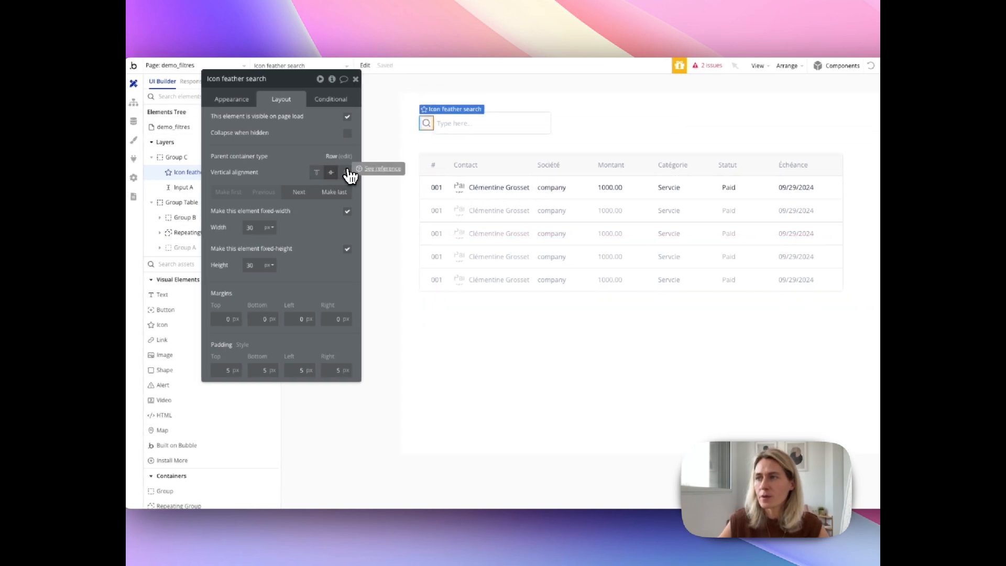
- Make the group holding the search icon and input fit its width to its content
click(577, 128)
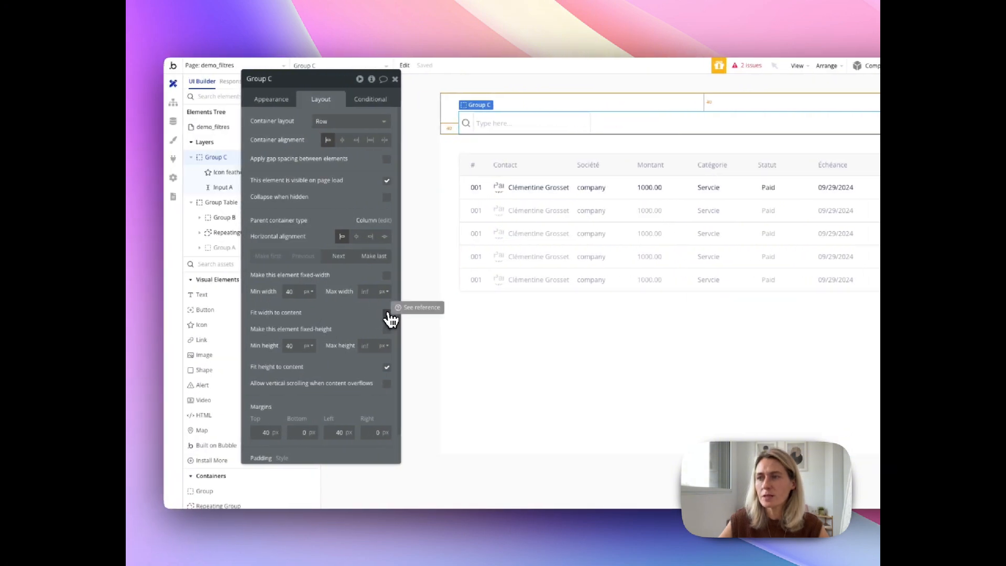
click(386, 313)
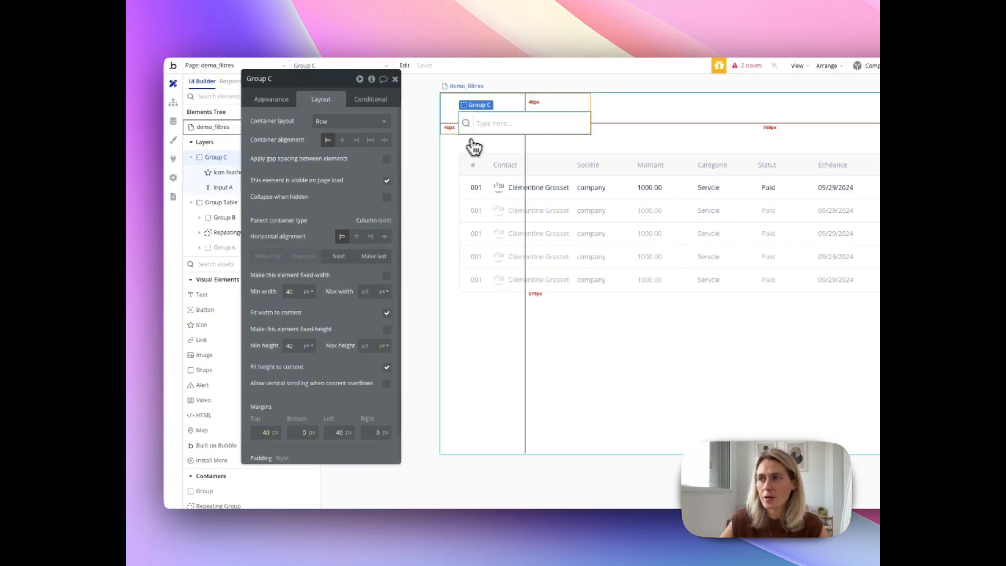
click(500, 132)
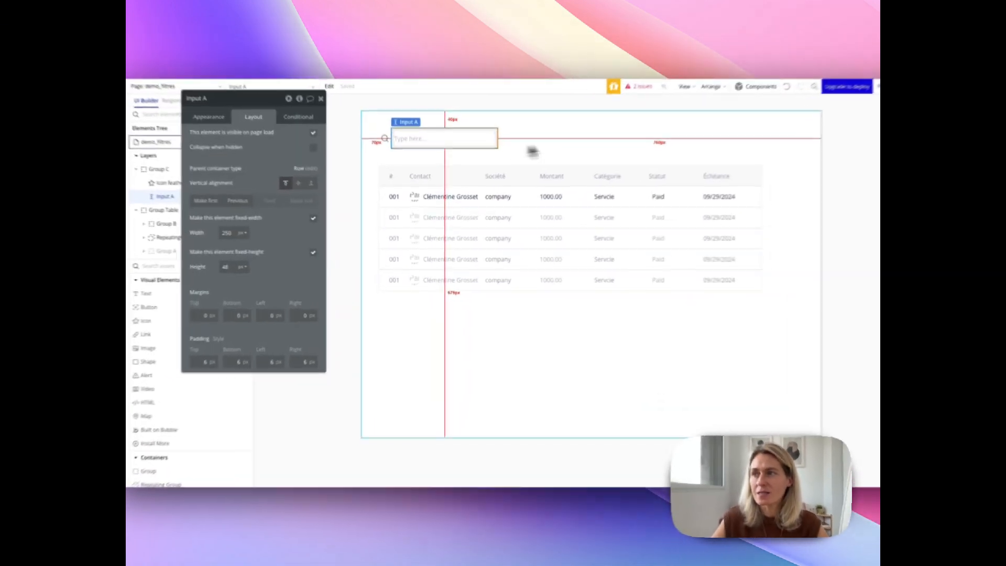
click(524, 168)
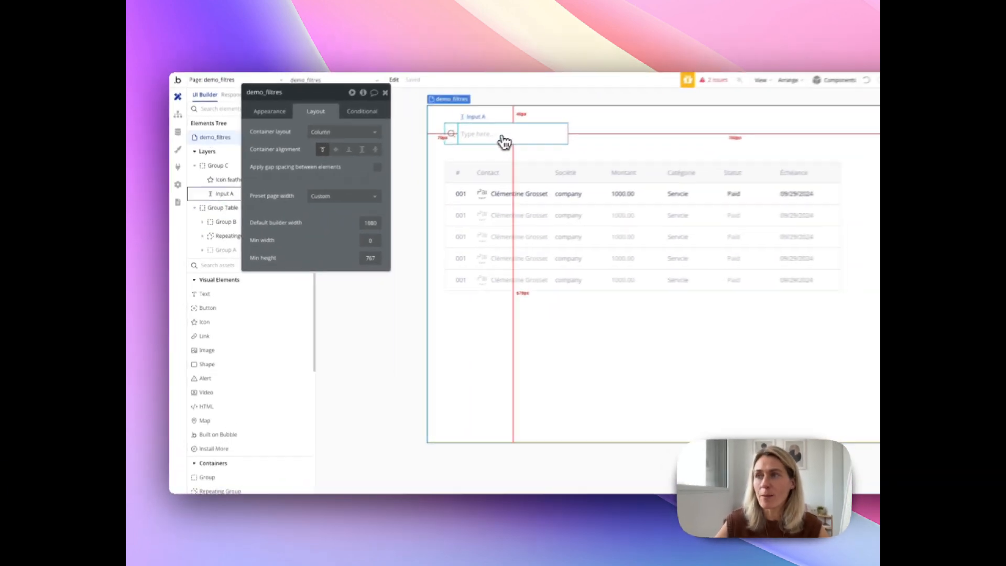
- Set the search input's border style to None on all borders
click(504, 142)
click(274, 112)
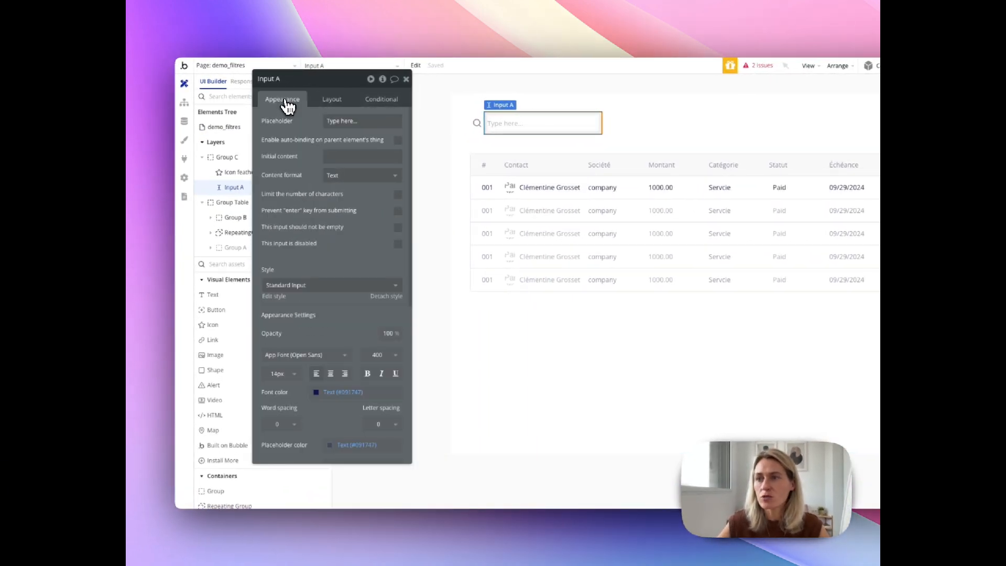
scroll(326, 367, down, 3)
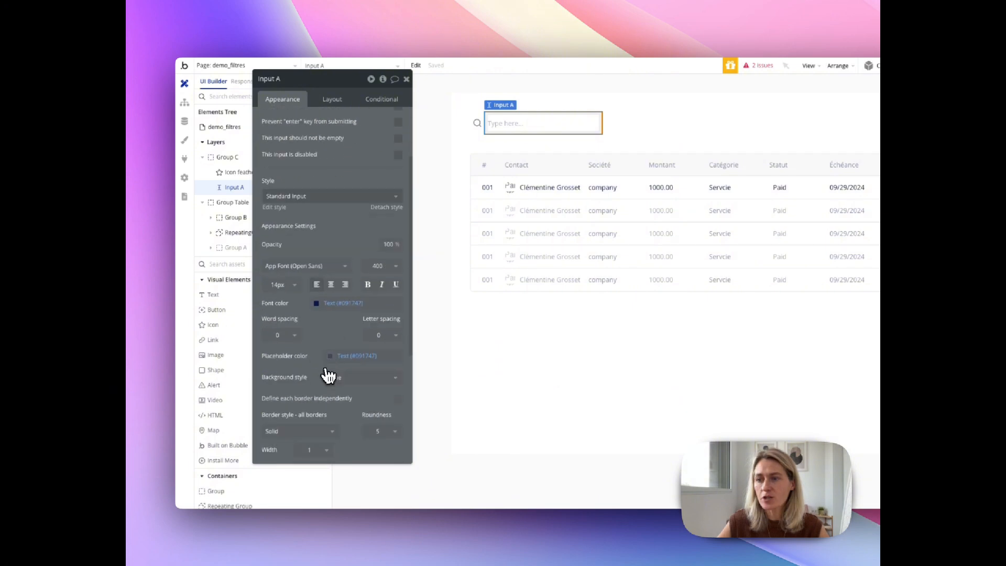
scroll(328, 375, down, 2)
click(297, 374)
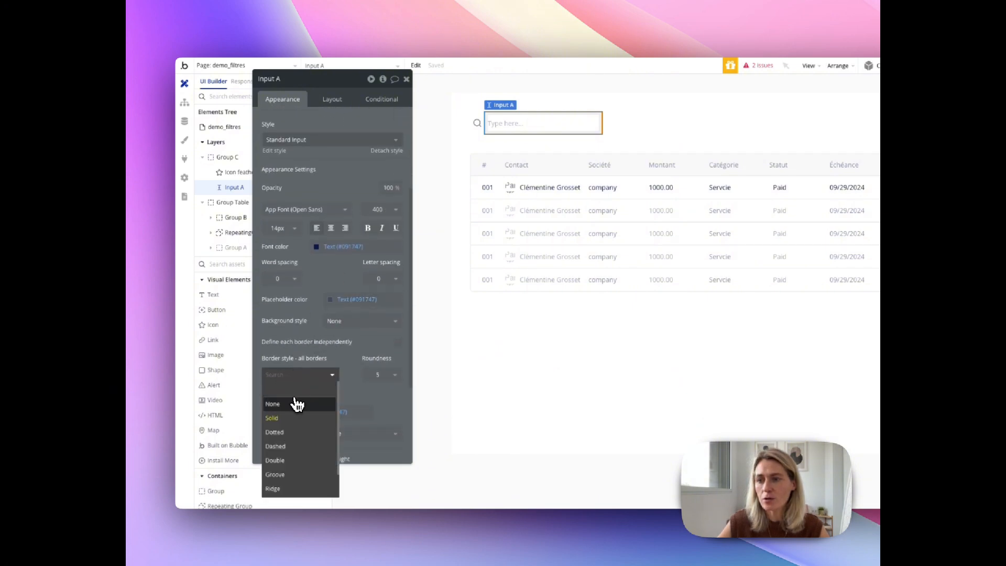
click(272, 404)
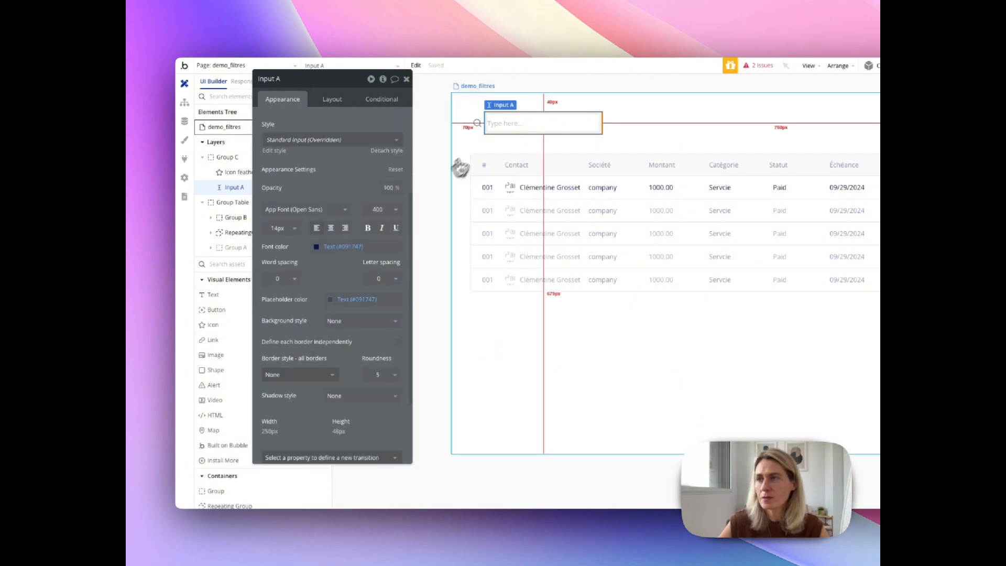
- Give the group around the search icon and input a solid border in the Text color variable at 15% opacity
click(481, 140)
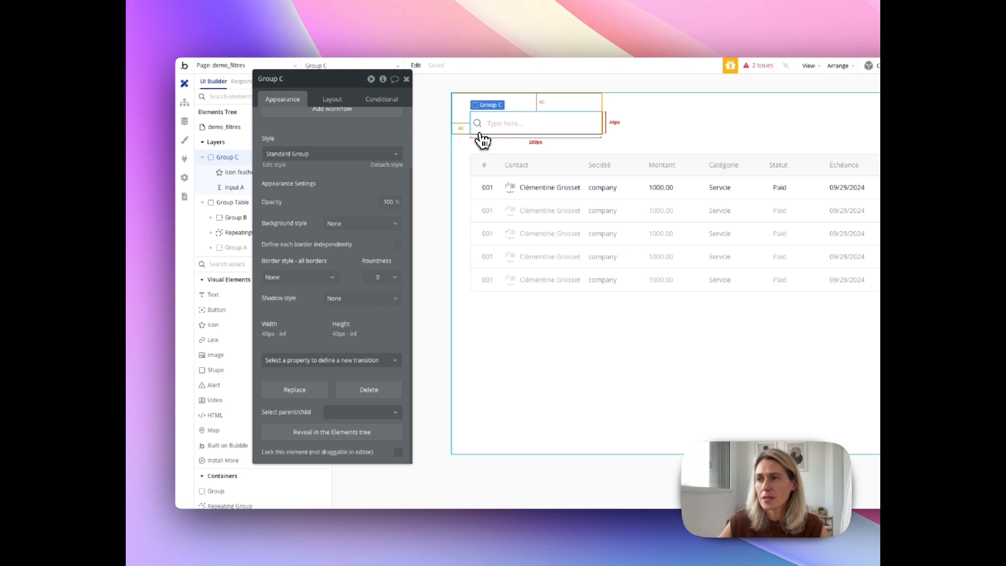
click(286, 277)
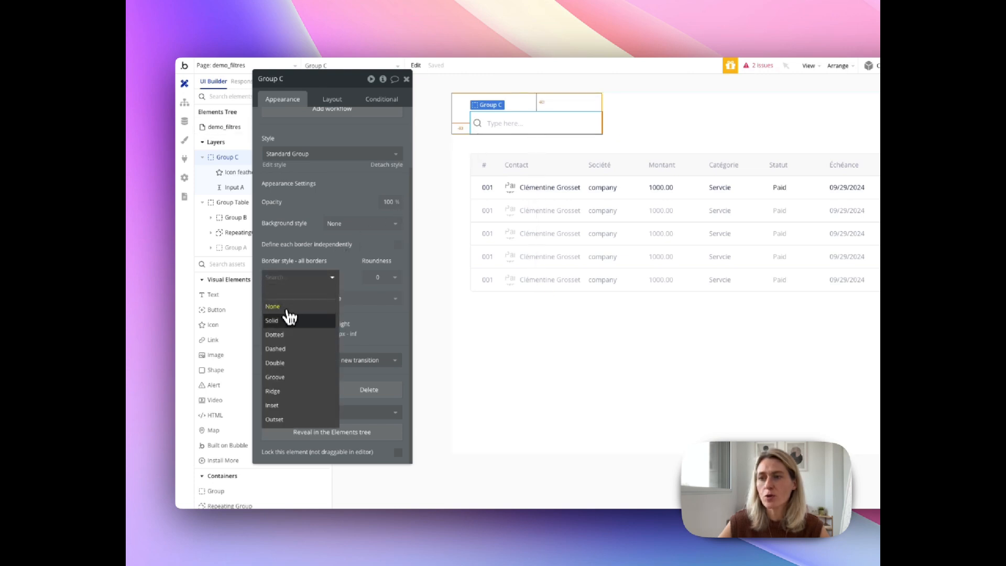
click(287, 316)
click(301, 316)
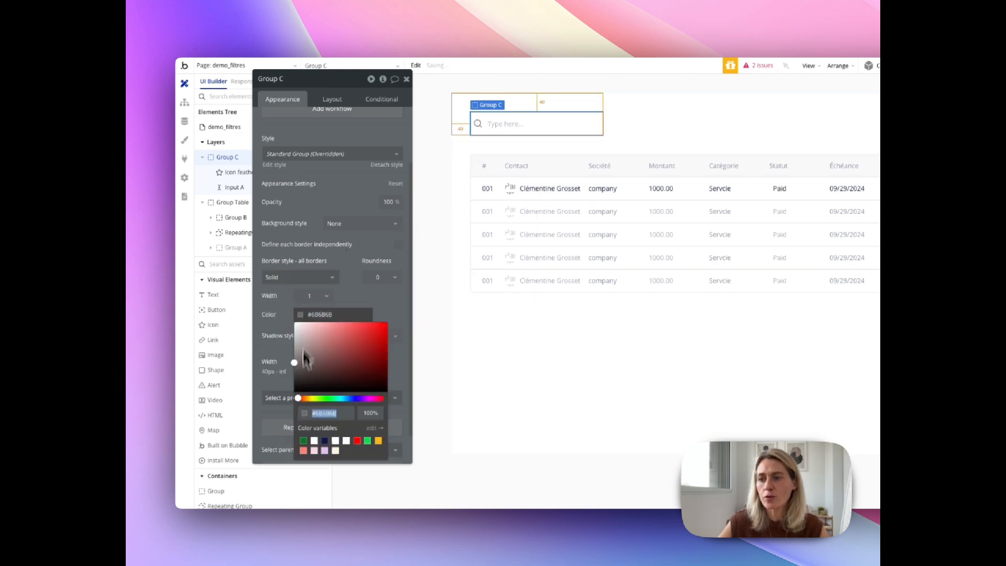
click(325, 440)
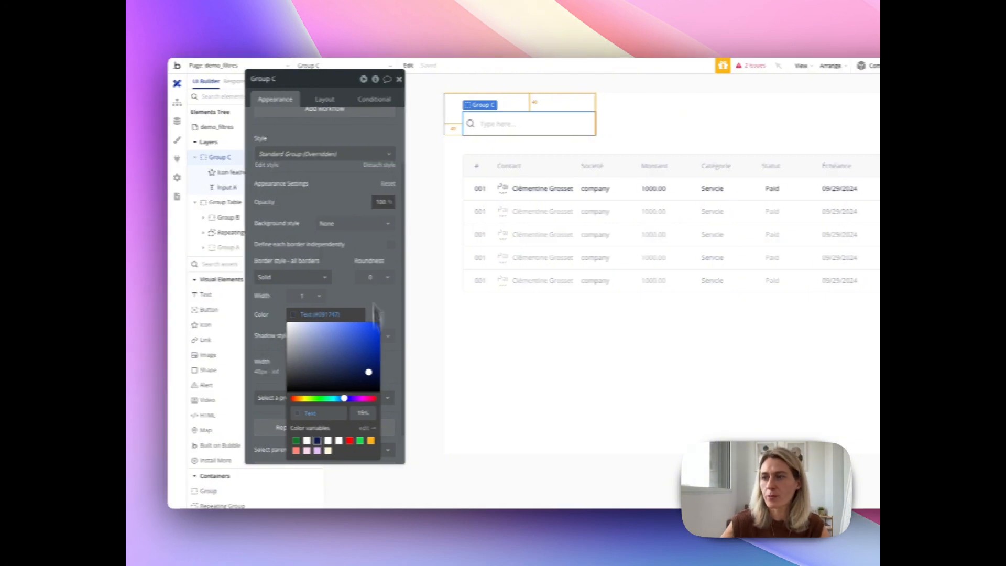
- Set the search group's border roundness to 5
click(388, 278)
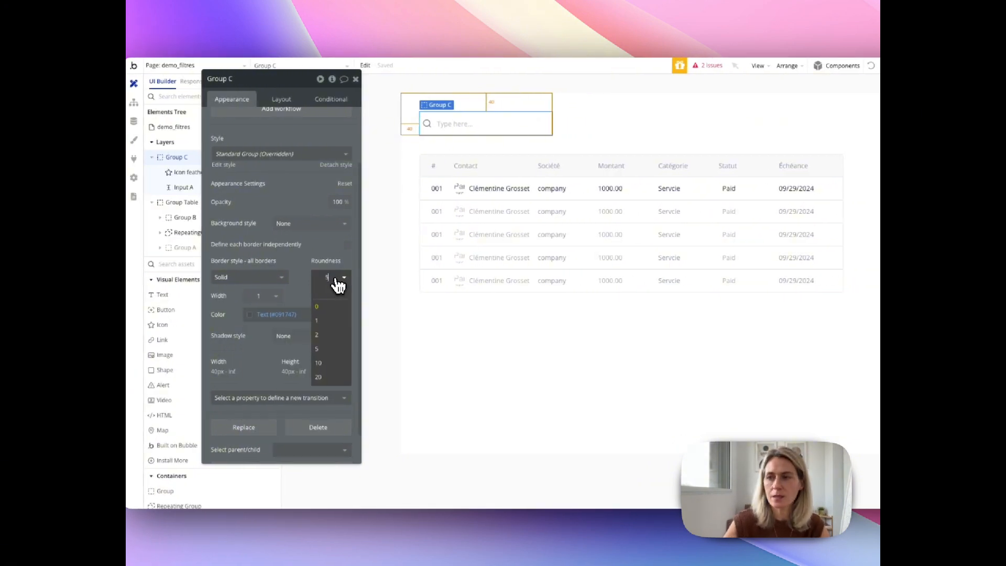
text(5)
key(Return)
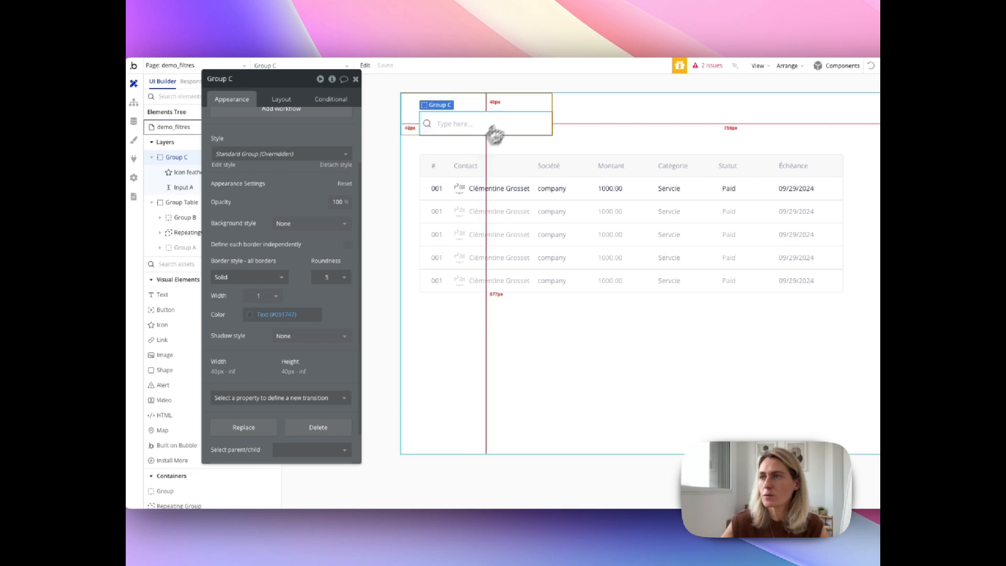
click(614, 125)
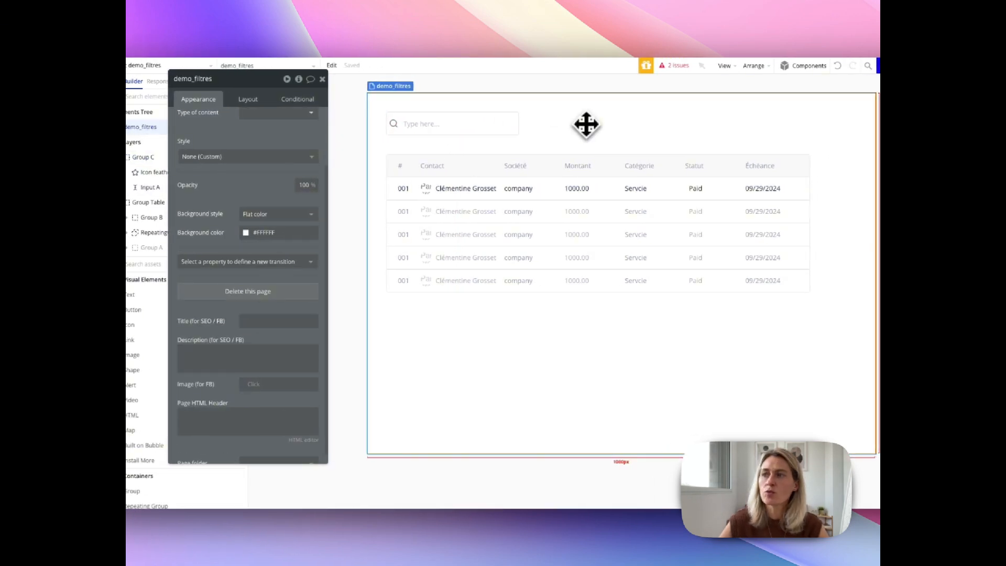
- Change the search input's placeholder to "Rechercher une société"
click(440, 122)
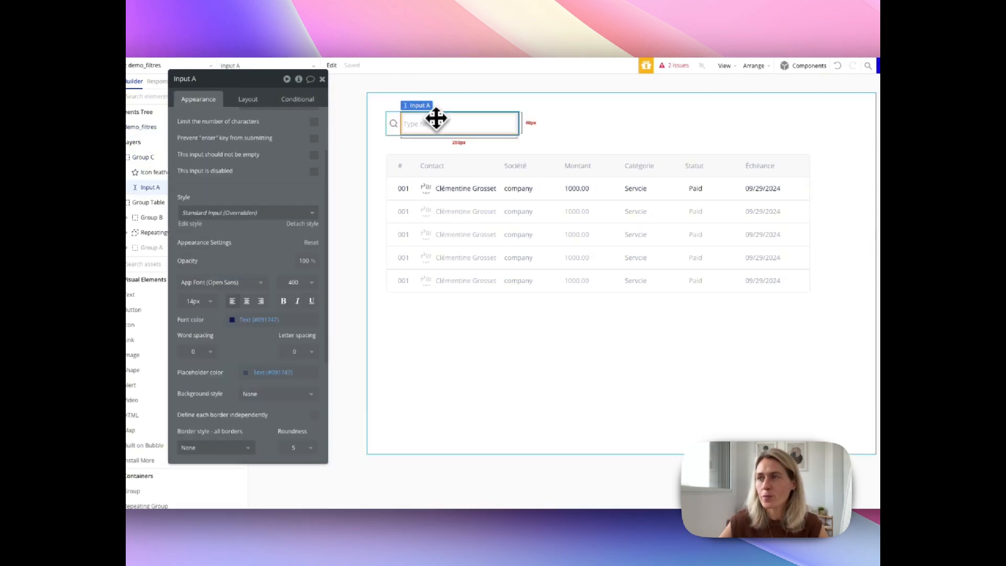
scroll(309, 133, up, 2)
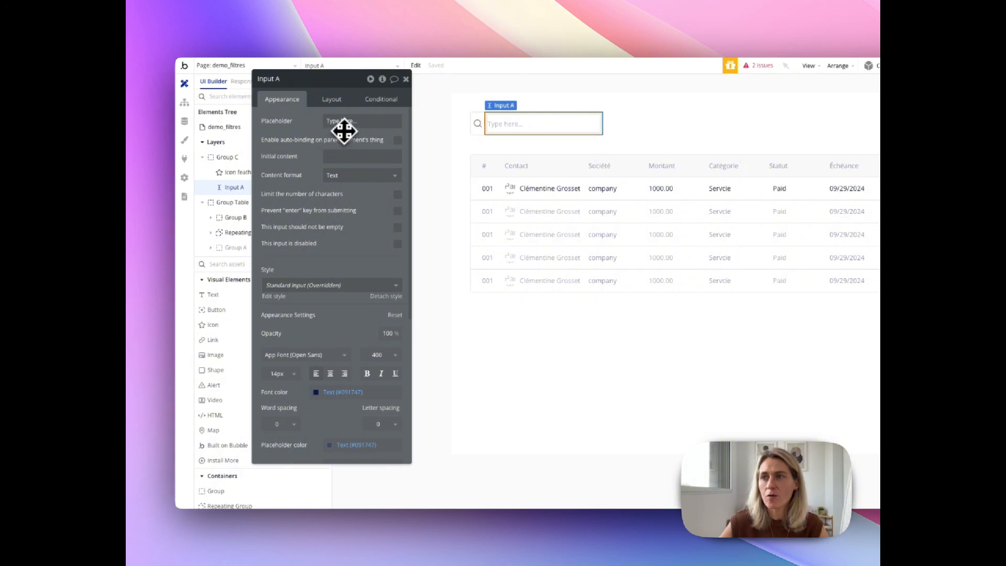
triple_click(358, 119)
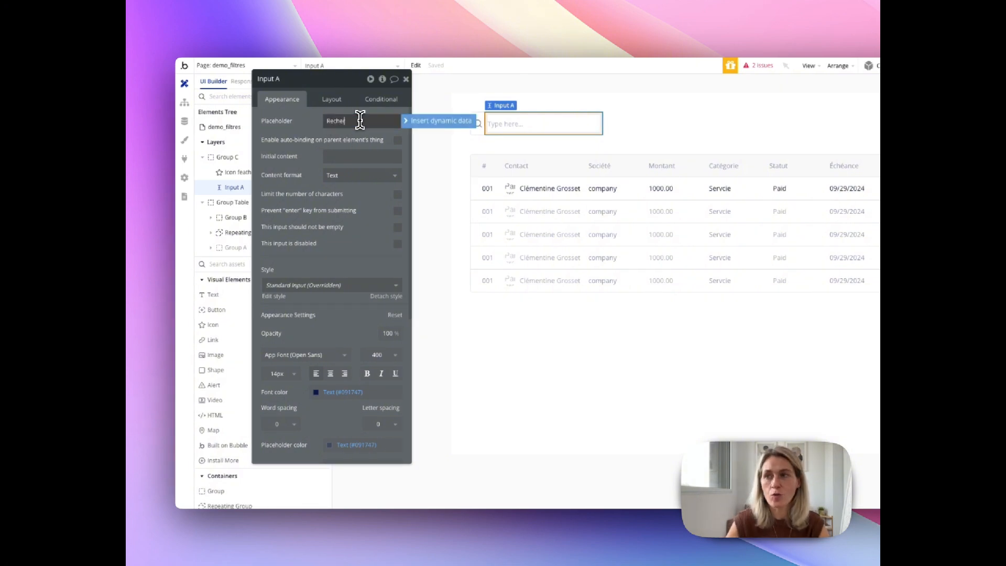
text(Rechercher)
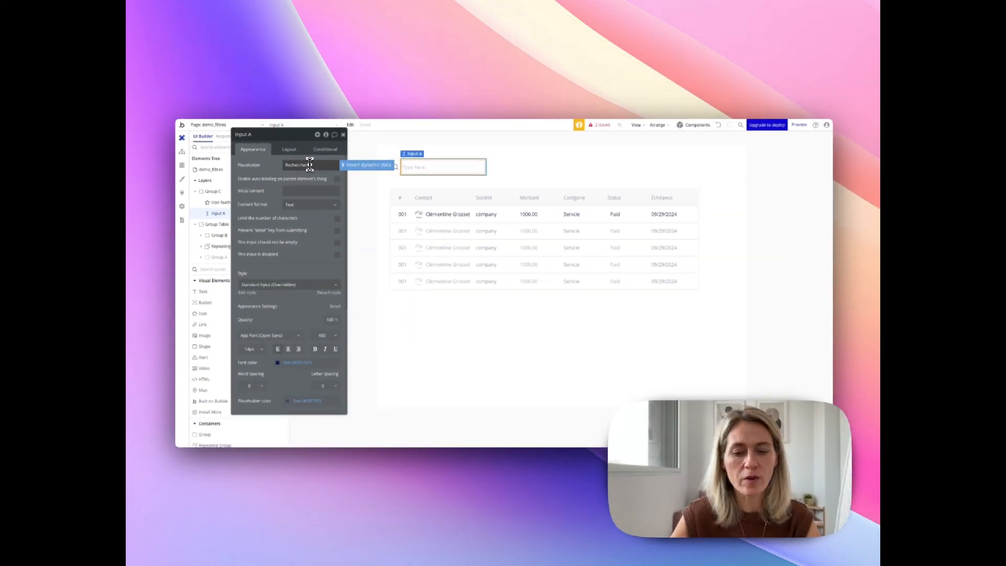
text(...)
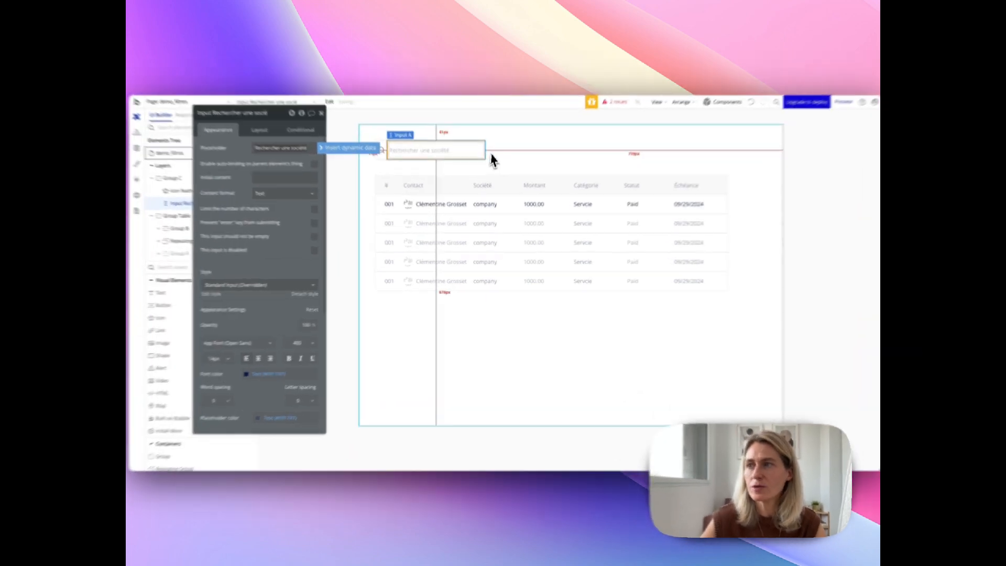
click(499, 174)
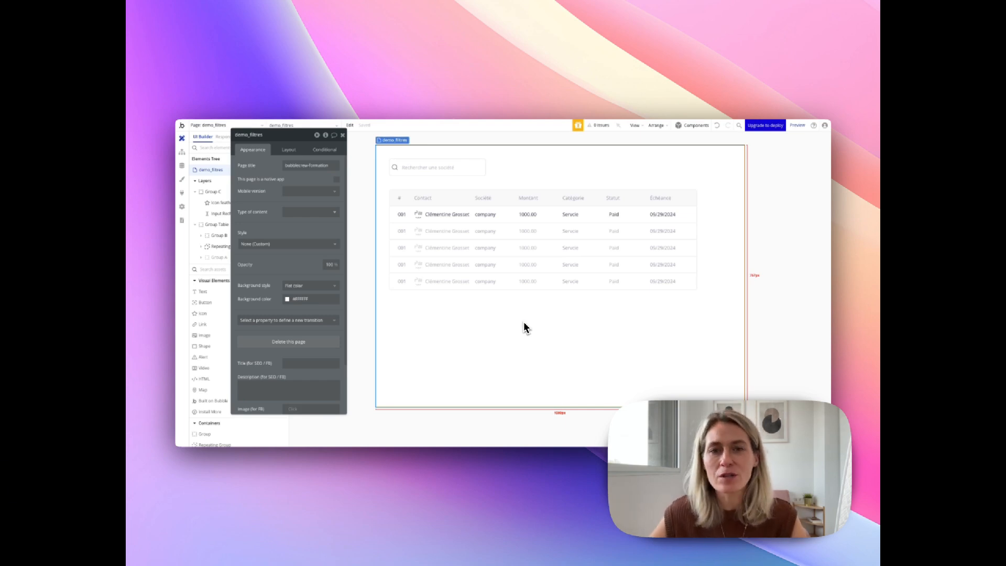
- Add a Company constraint with the "contains" operator to the search in the Invoices repeating group's data source
click(521, 262)
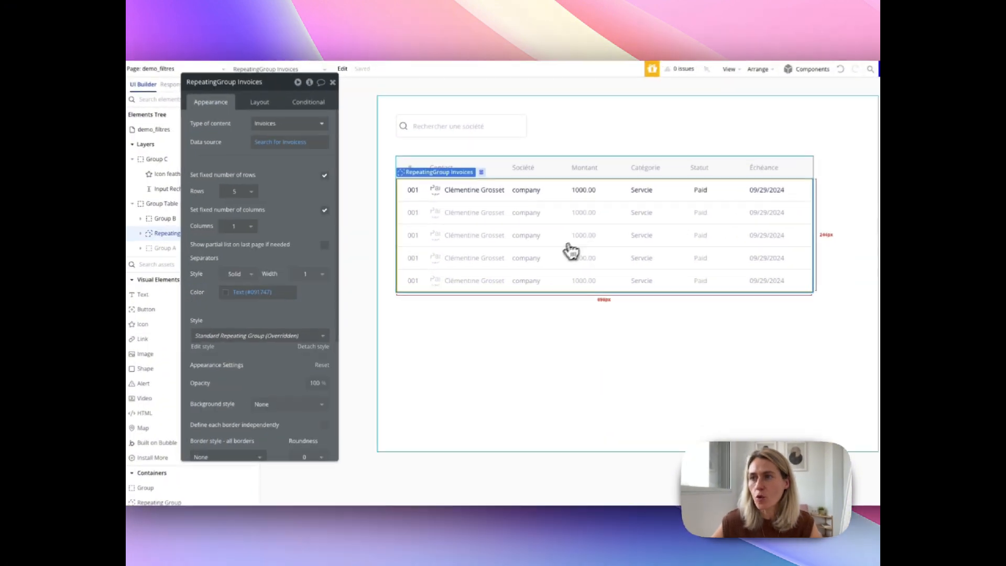
click(327, 141)
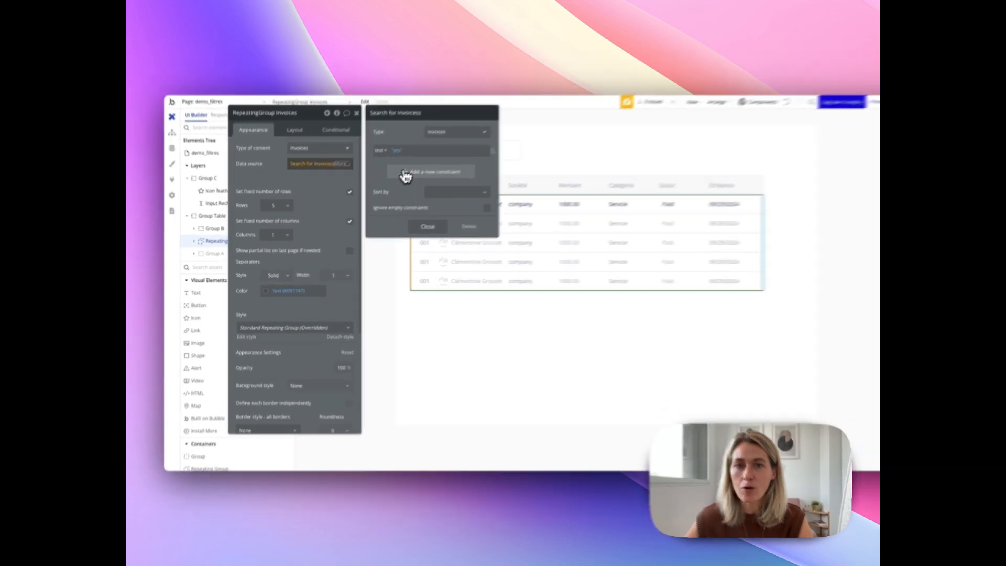
click(406, 175)
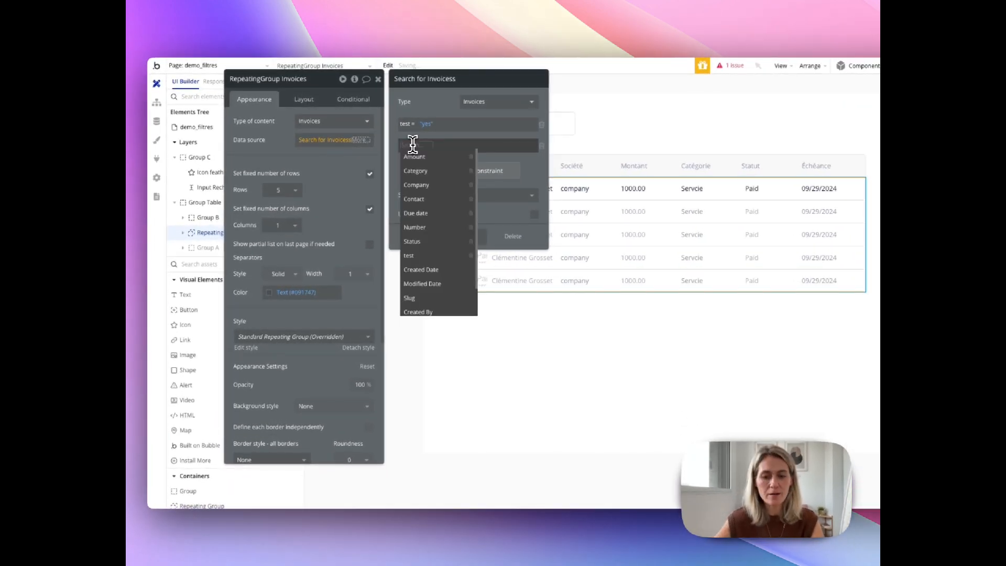
text(com)
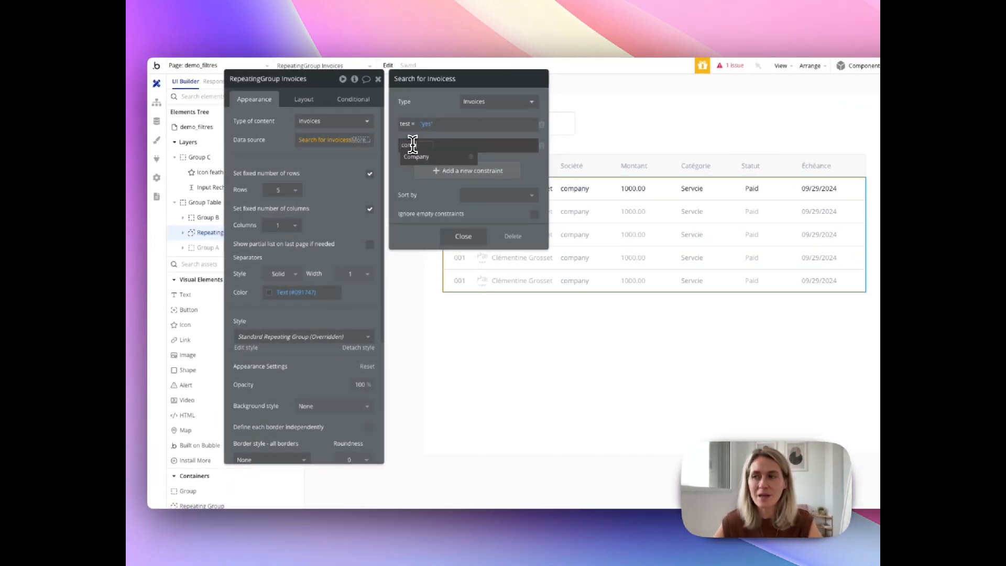
click(418, 157)
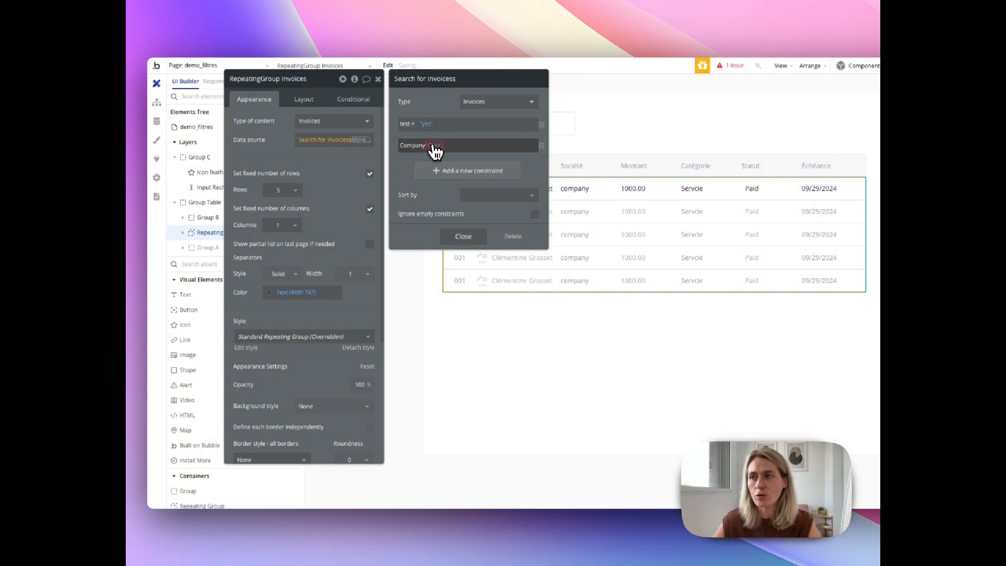
click(435, 148)
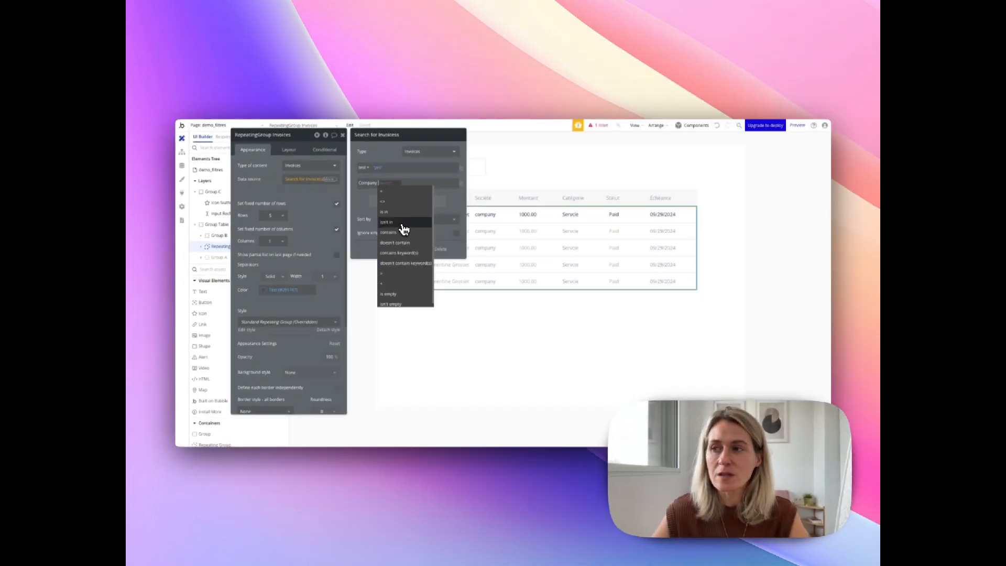
click(404, 232)
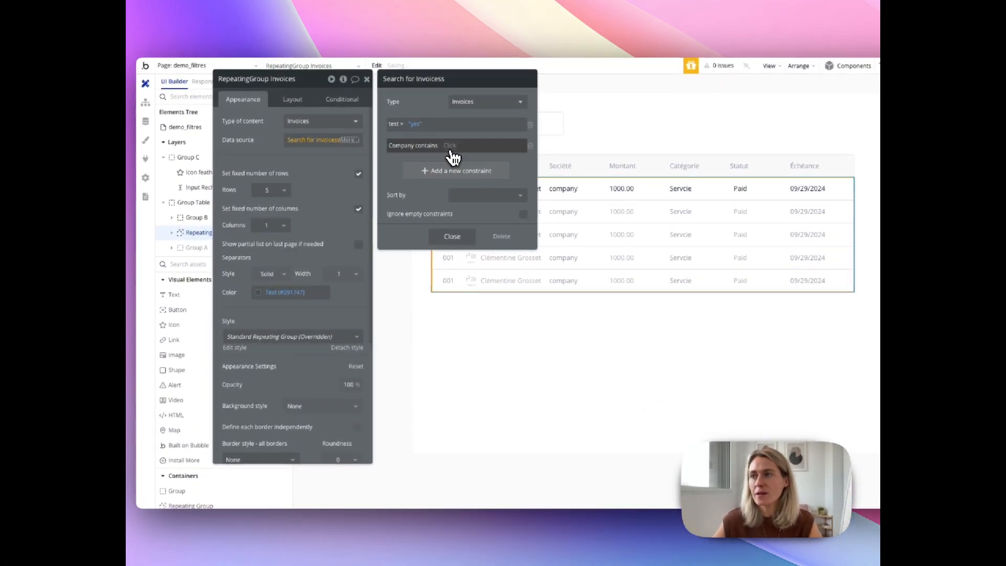
- Set the Company constraint to compare against the value of the "Rechercher une société" input
click(451, 146)
text(inpu)
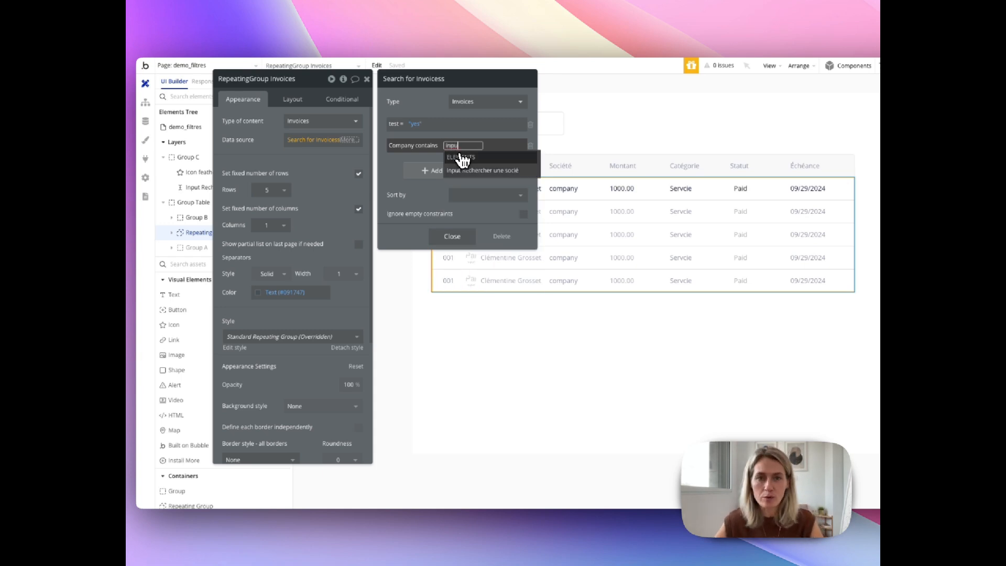
click(471, 172)
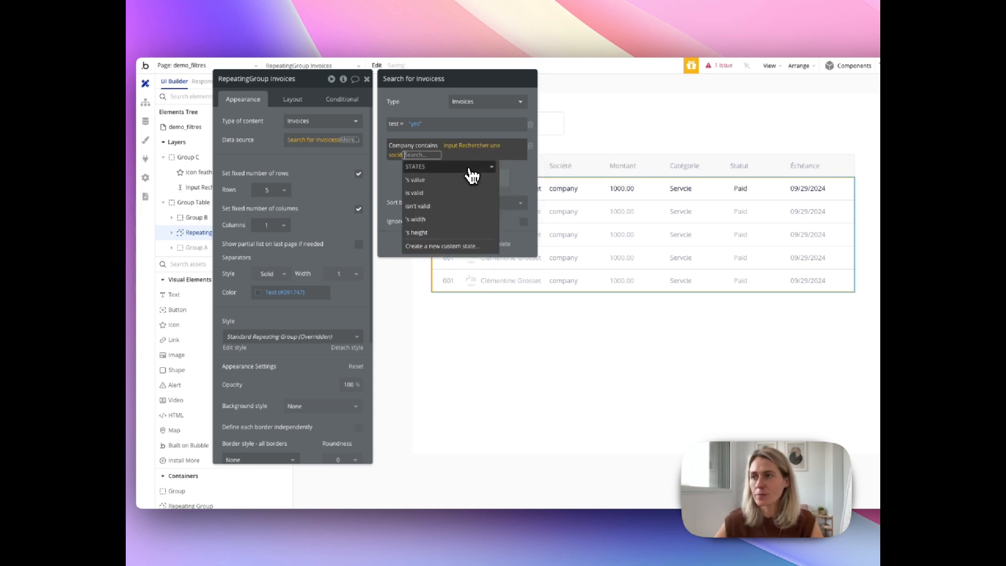
click(457, 181)
click(389, 171)
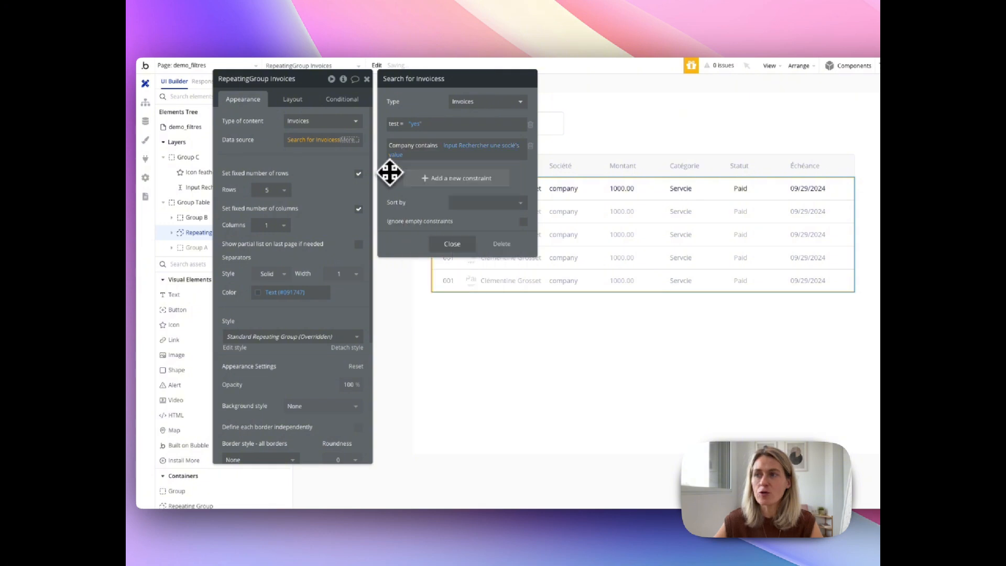
- Rename the company search input element as "Inp_filtercompany"
click(545, 137)
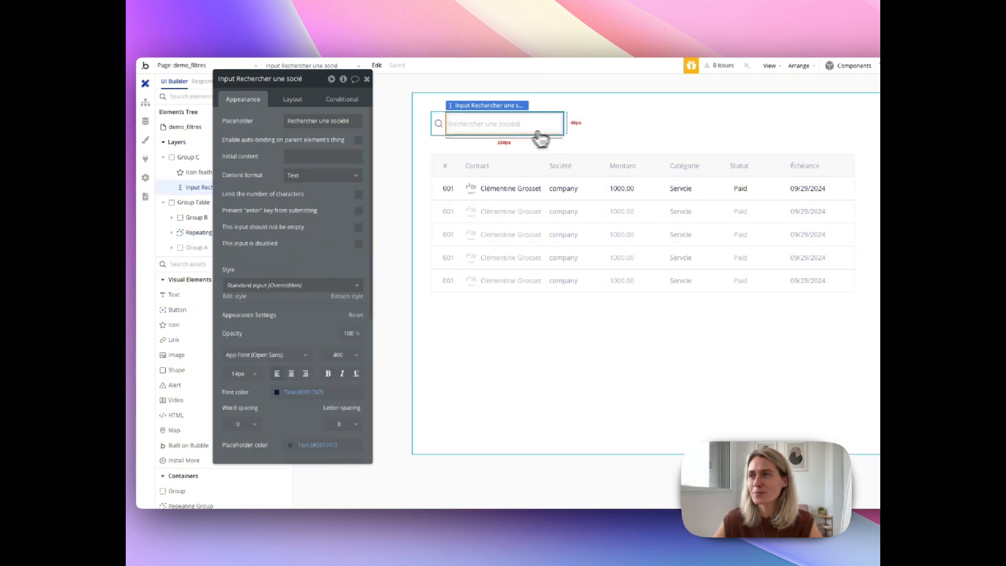
drag(277, 80, 343, 79)
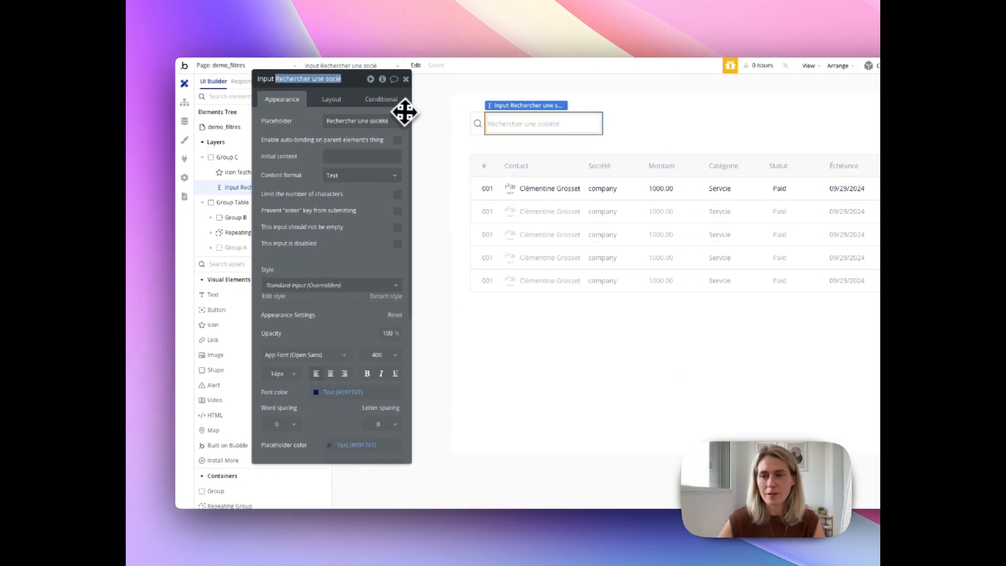
key(BackSpace)
key(BackSpace)
key(BackSpace)
text(_filter)
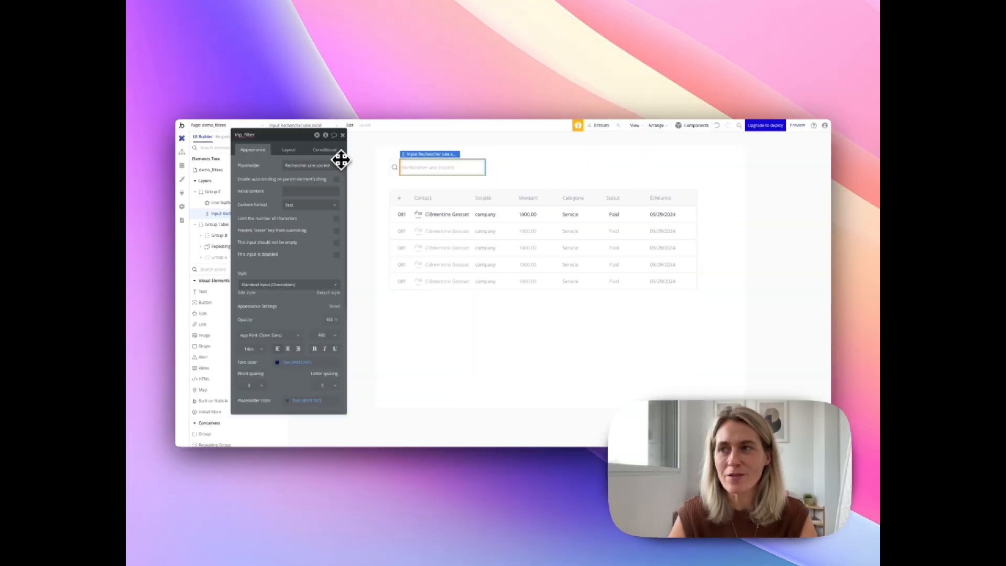
text(d)
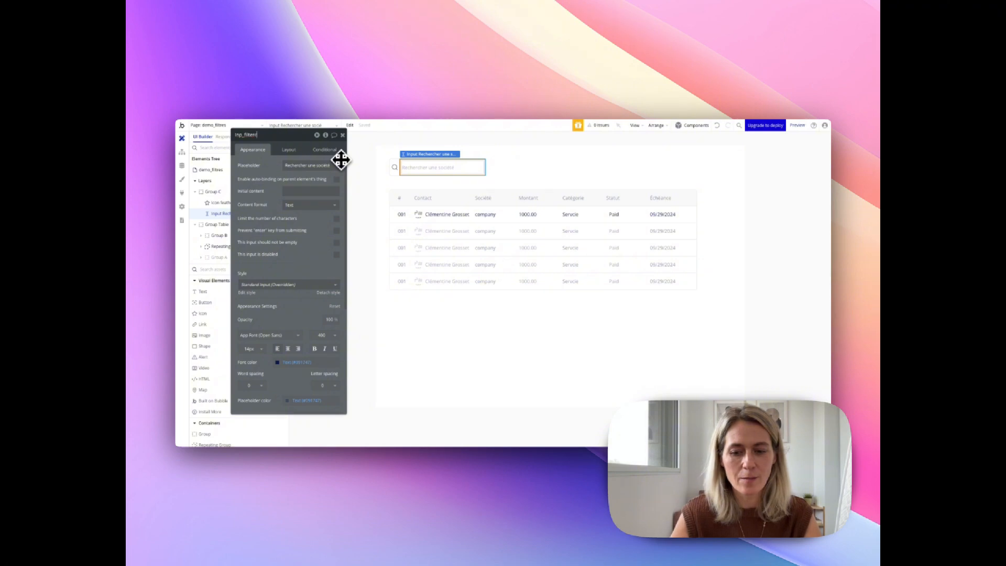
text(ompany)
key(Return)
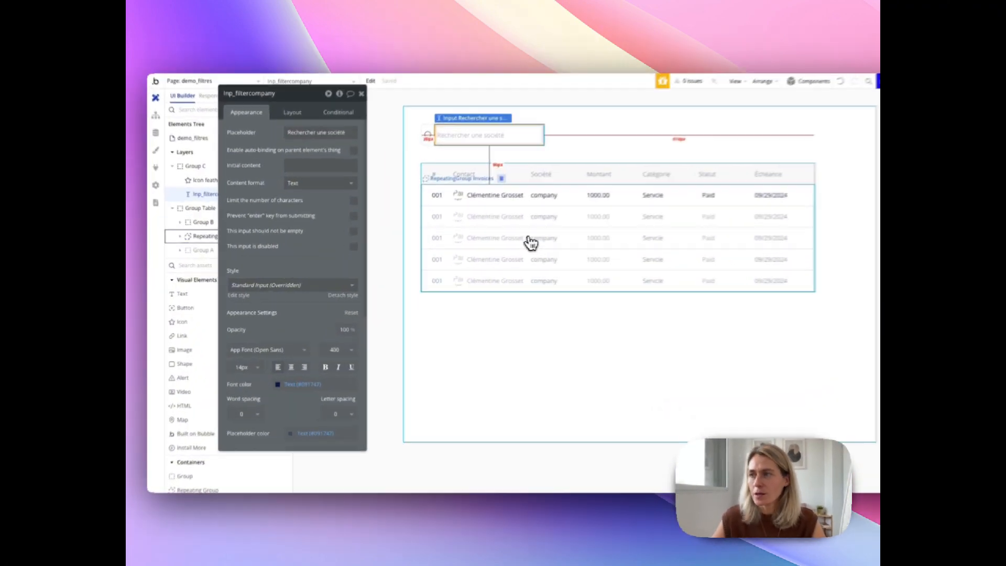
- Enable ignoring empty constraints in the Invoices repeating group's data source search
click(469, 249)
click(309, 179)
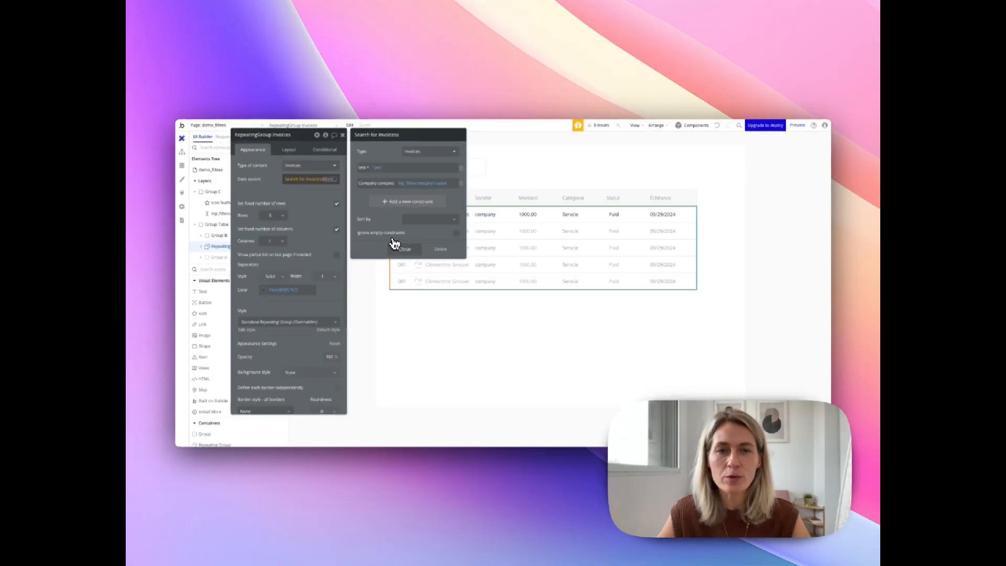
click(456, 234)
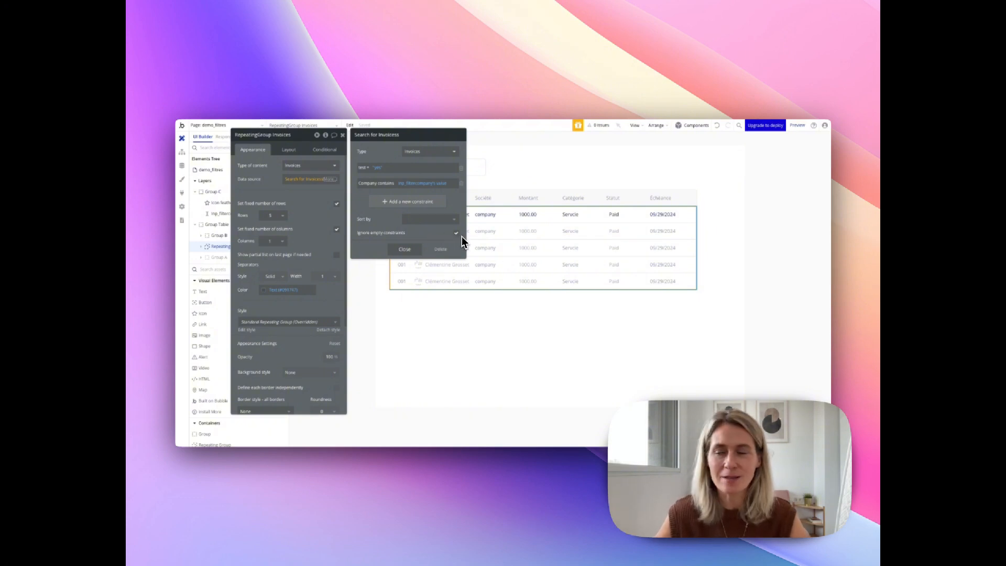
click(405, 249)
click(458, 321)
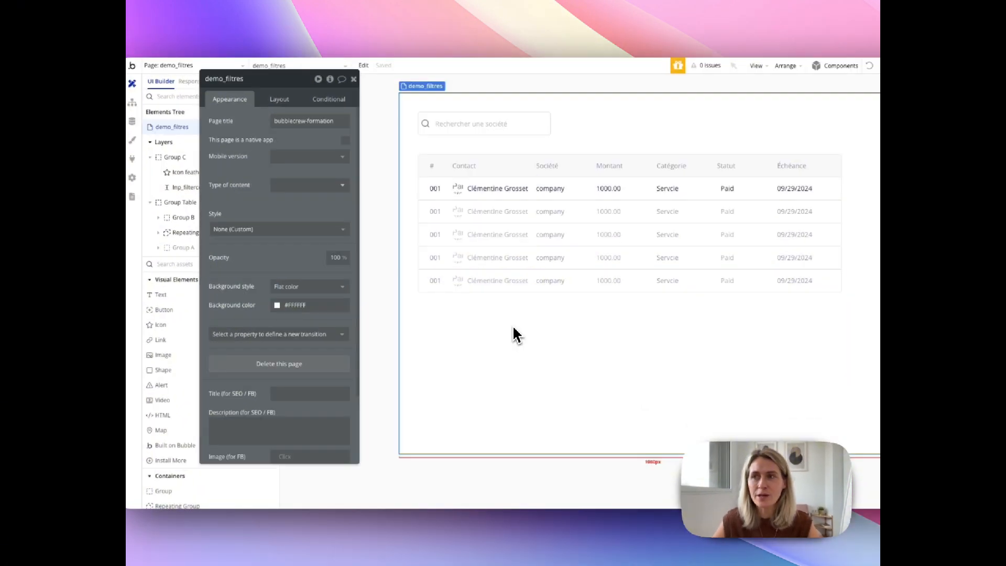
click(354, 78)
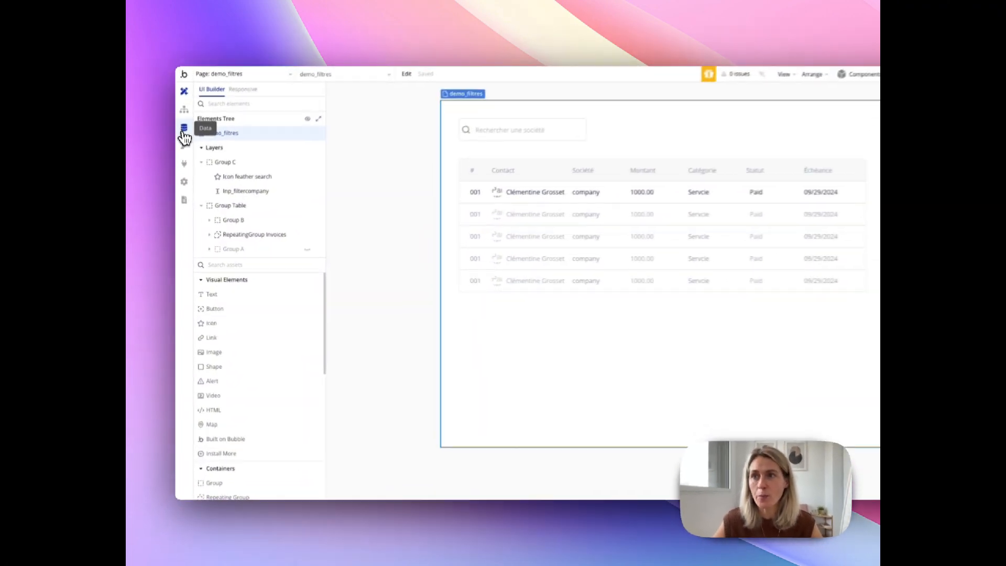
- Examine how company names are stored in the All Invoices app data and return to the page design
click(184, 129)
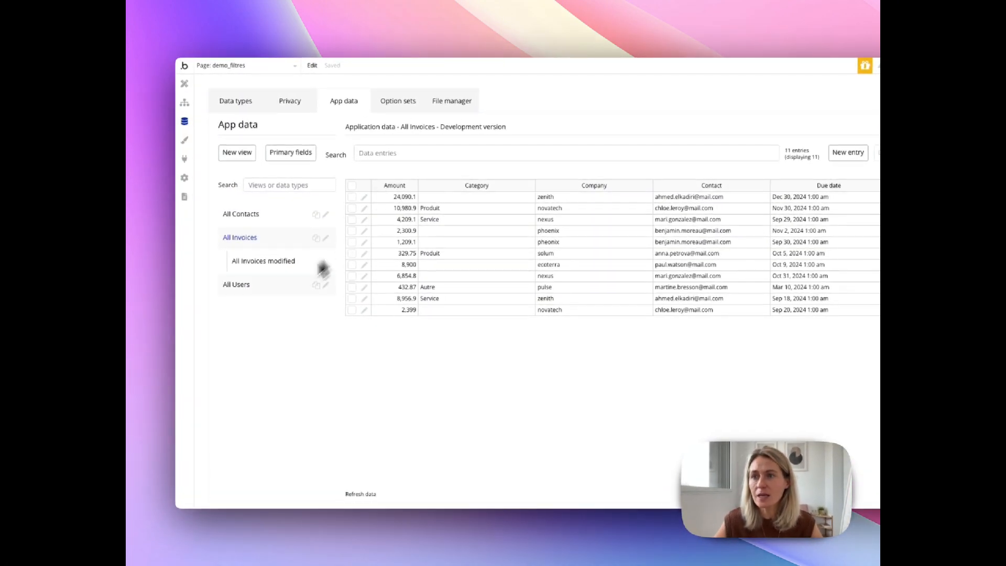
scroll(367, 231, right, 3)
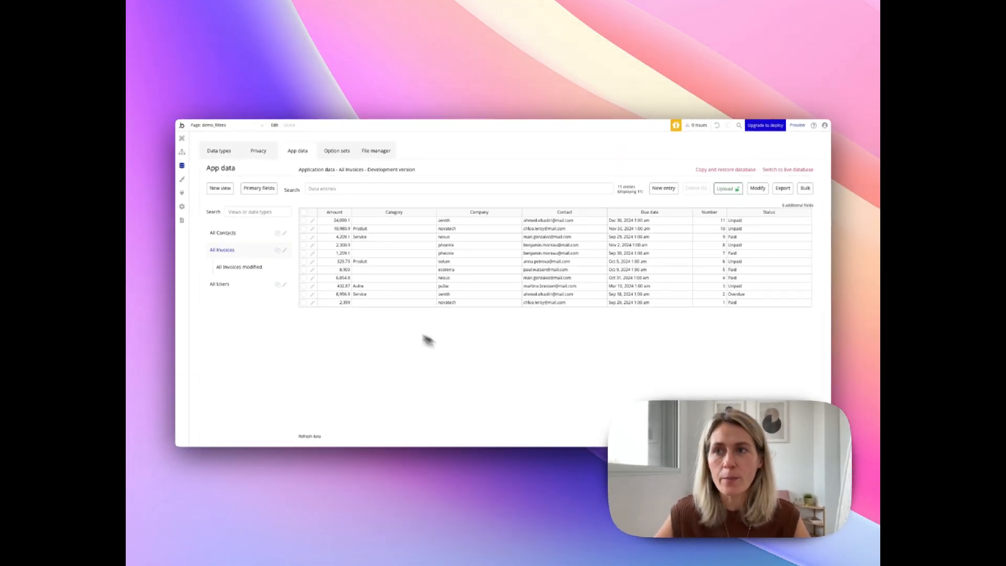
click(183, 144)
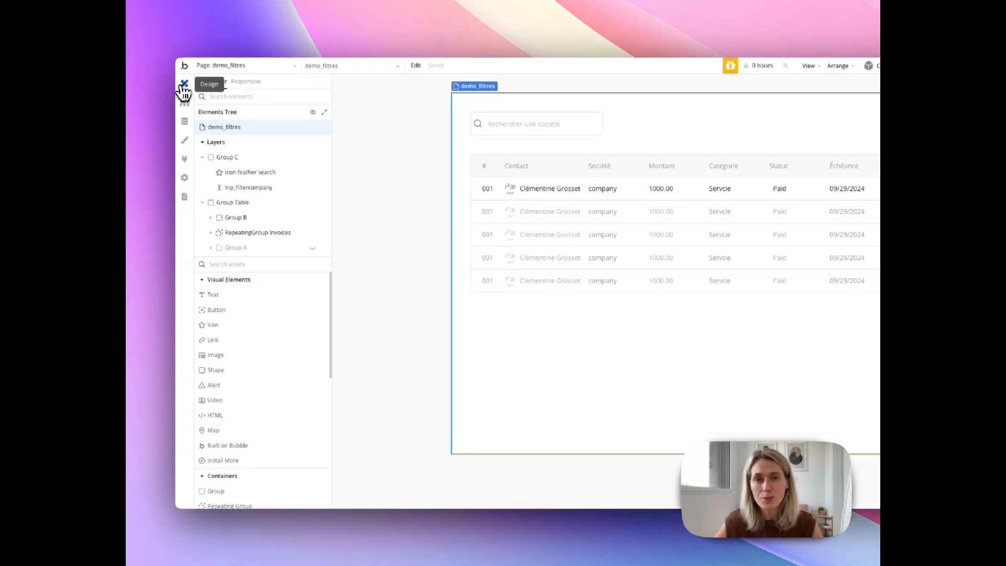
- Append the ":lowercase" operator to the search input's value in the Company constraint of the Invoices repeating group's search
click(566, 130)
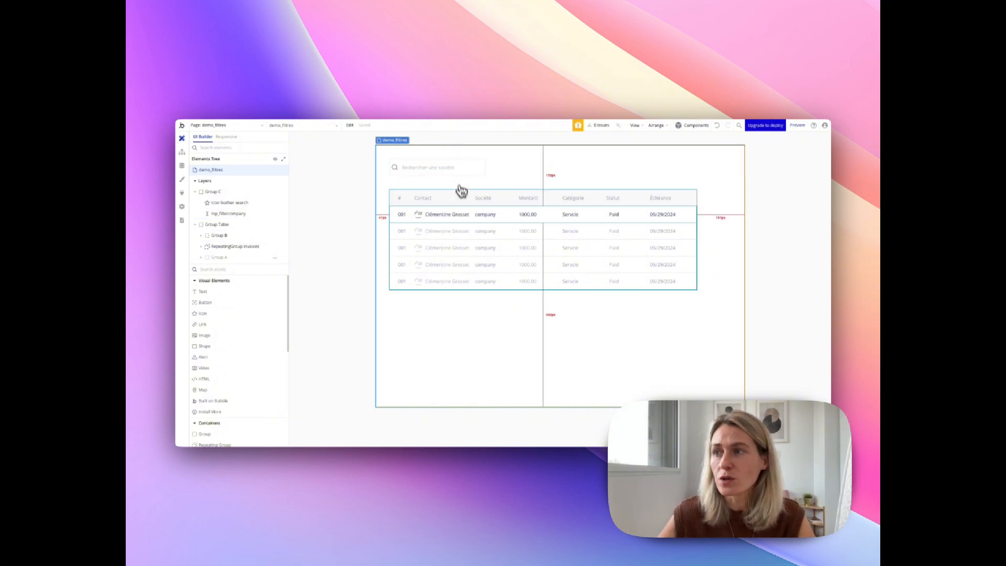
double_click(481, 225)
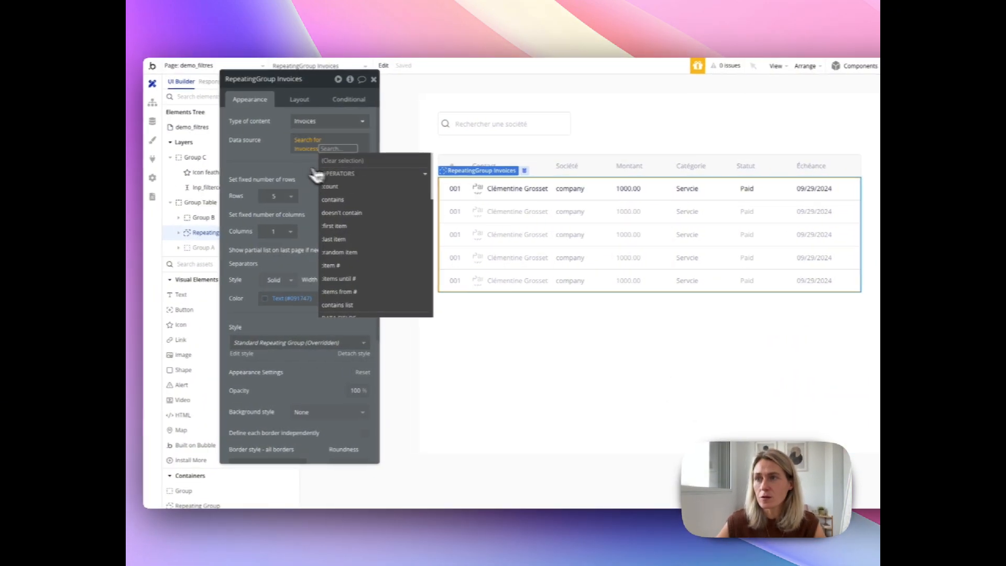
click(293, 143)
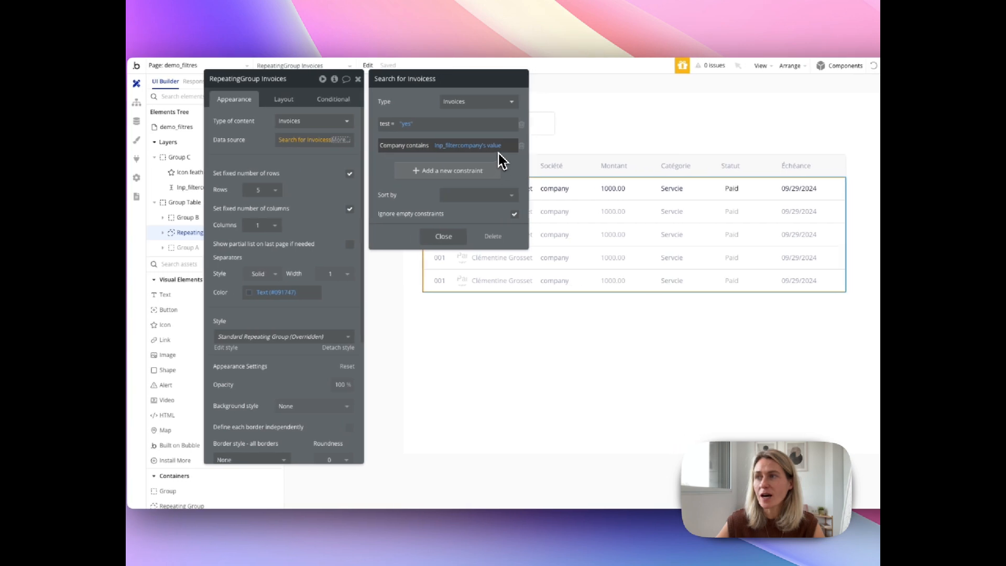
click(514, 145)
click(471, 156)
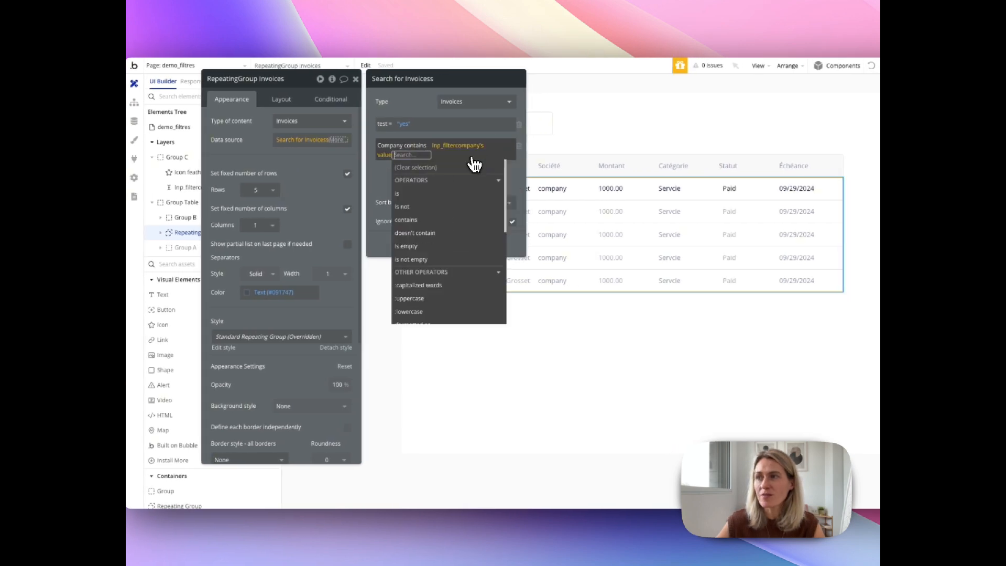
click(434, 314)
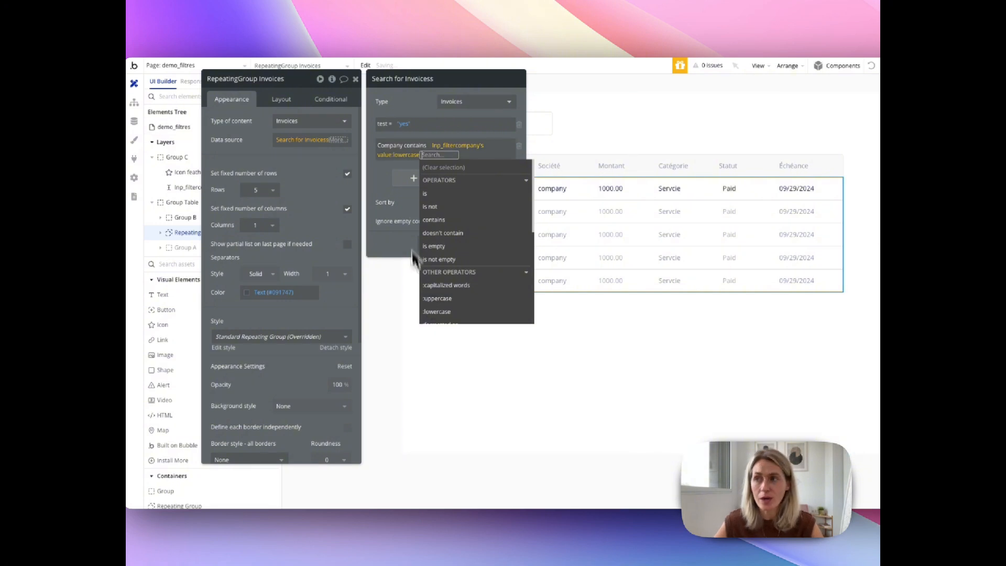
click(388, 178)
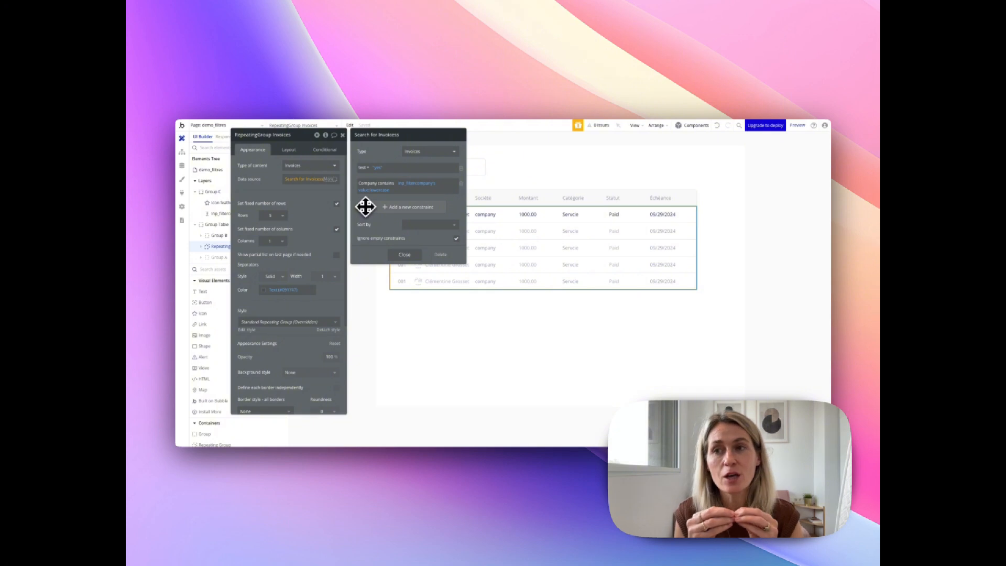
click(472, 360)
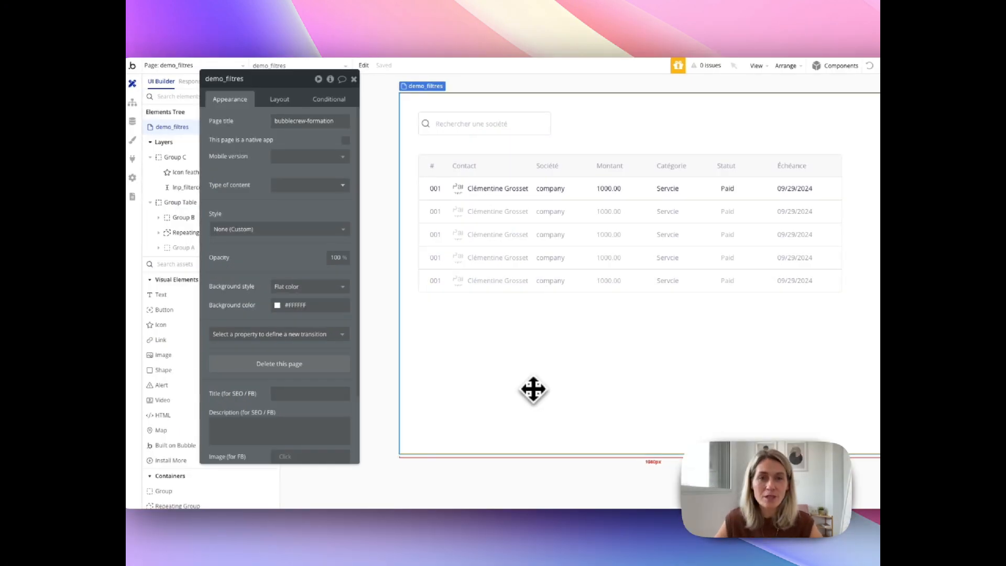
click(548, 193)
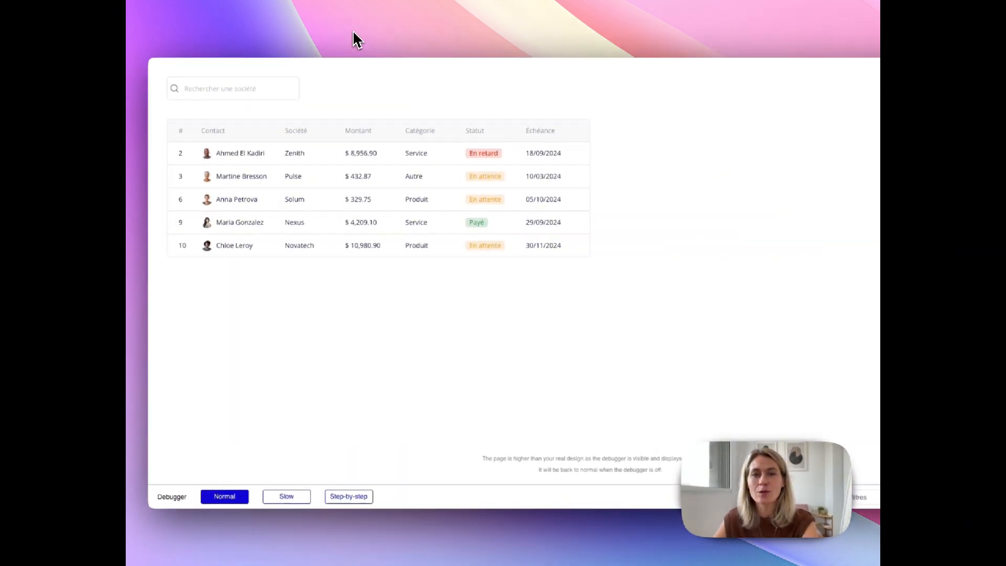
- Reload the page preview and filter the invoice table by the company text "zen"
key(super+r)
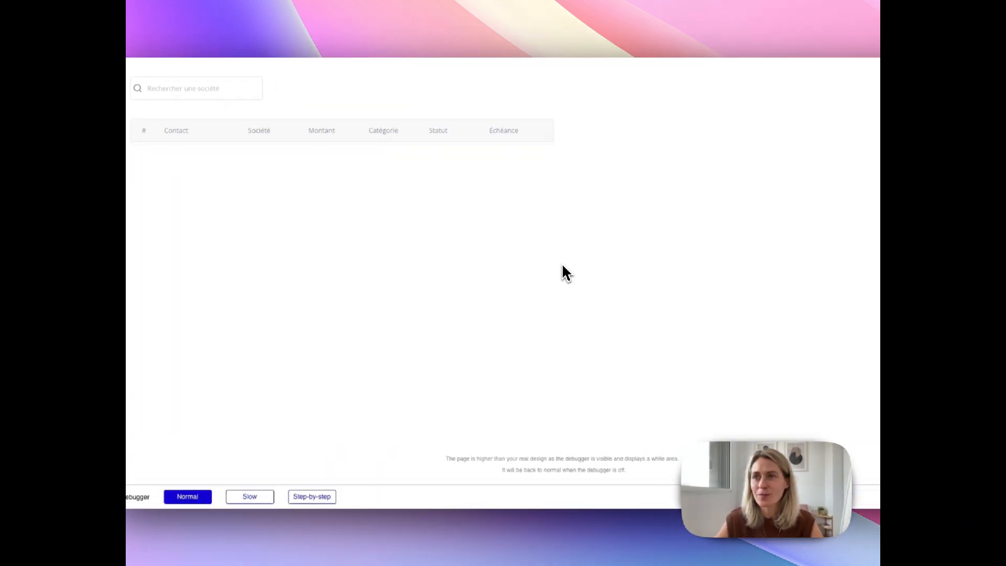
click(255, 93)
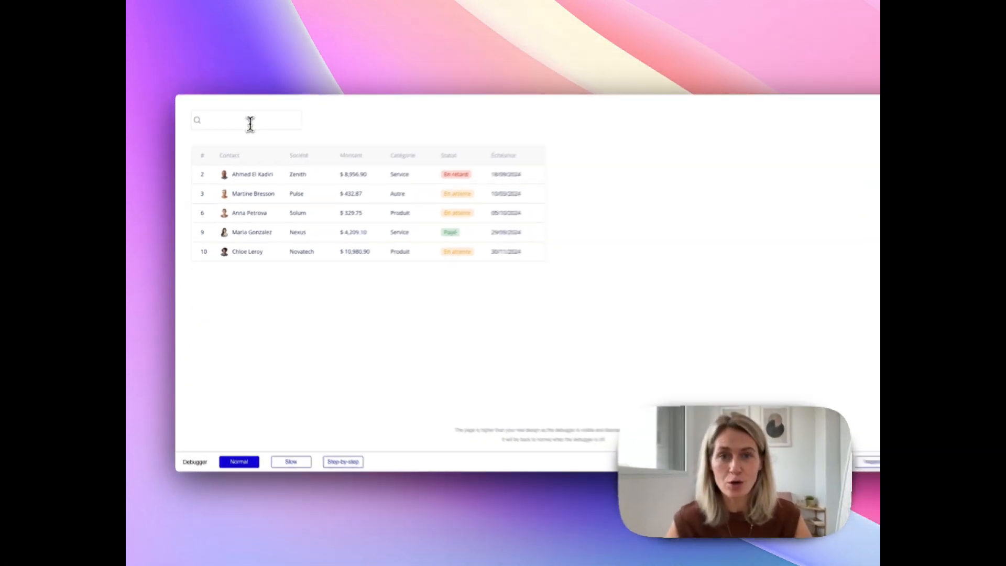
text(zen)
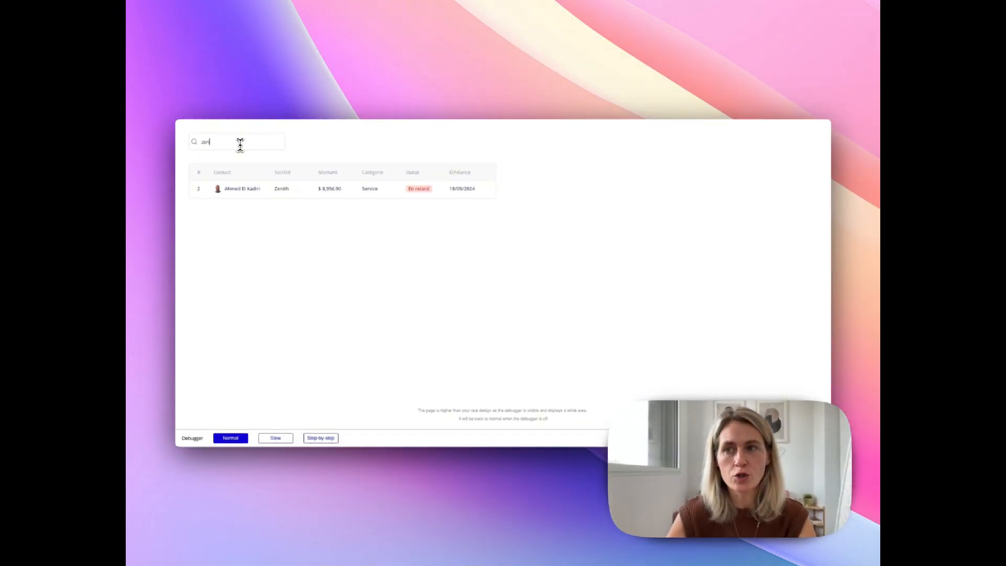
- Test the company search with uppercase text "PULS" and clear the search field
key(BackSpace)
key(BackSpace)
key(BackSpace)
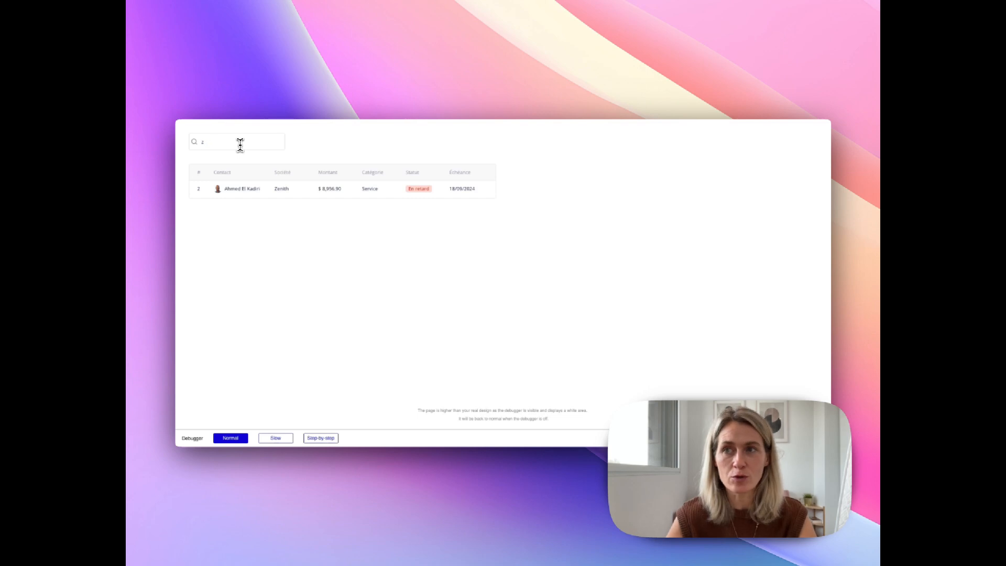
text(PULS)
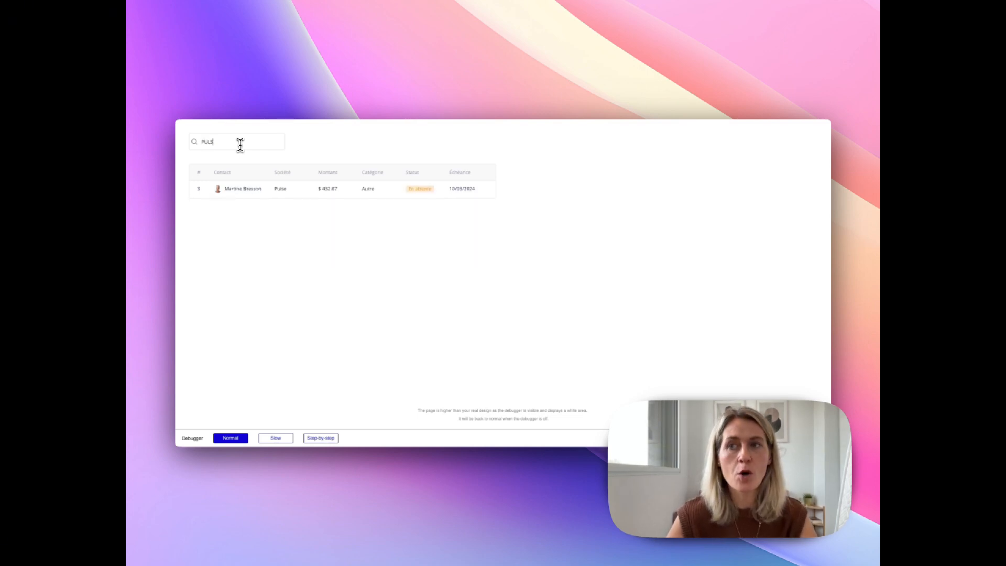
key(BackSpace)
key(BackSpace)
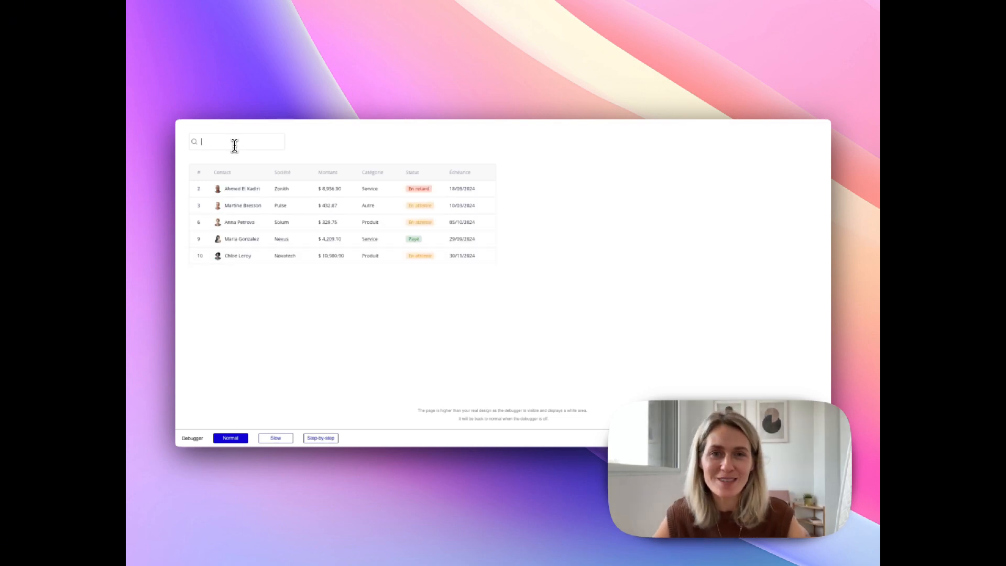